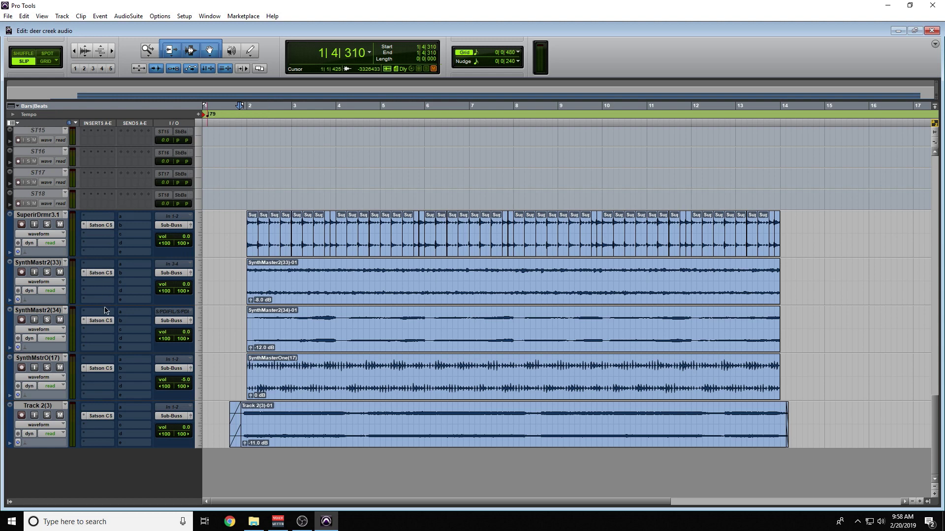
Step: Enlarge and solo the SuperirDrmr3.1 drum track, and open its Satson CS insert
{"action": "left_click", "coordinate": [240, 228]}
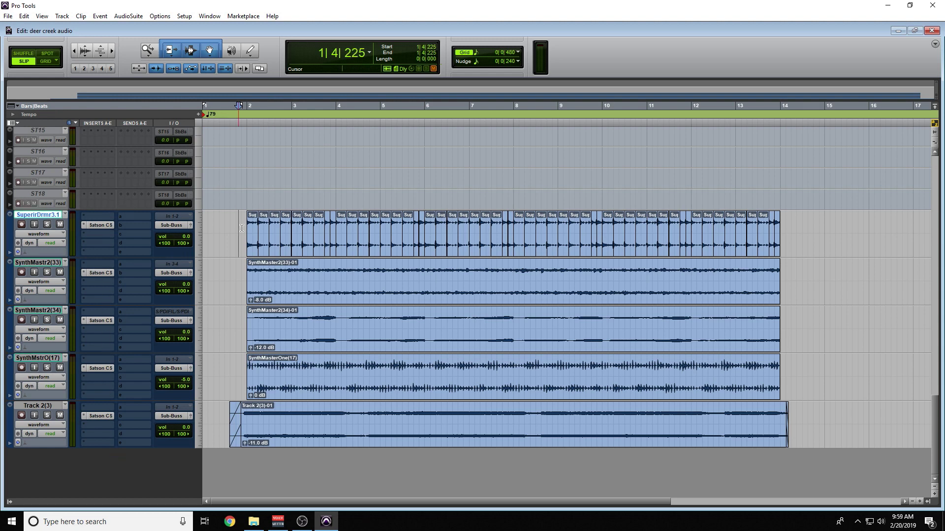
{"action": "key", "text": "super+Up"}
{"action": "key", "text": "super+Up"}
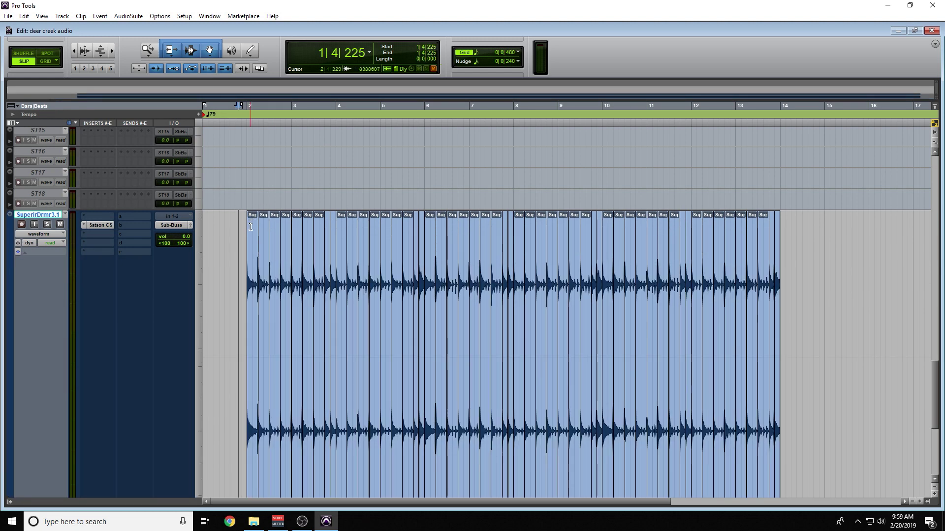
{"action": "scroll", "coordinate": [33, 211], "scroll_direction": "down", "scroll_amount": 1}
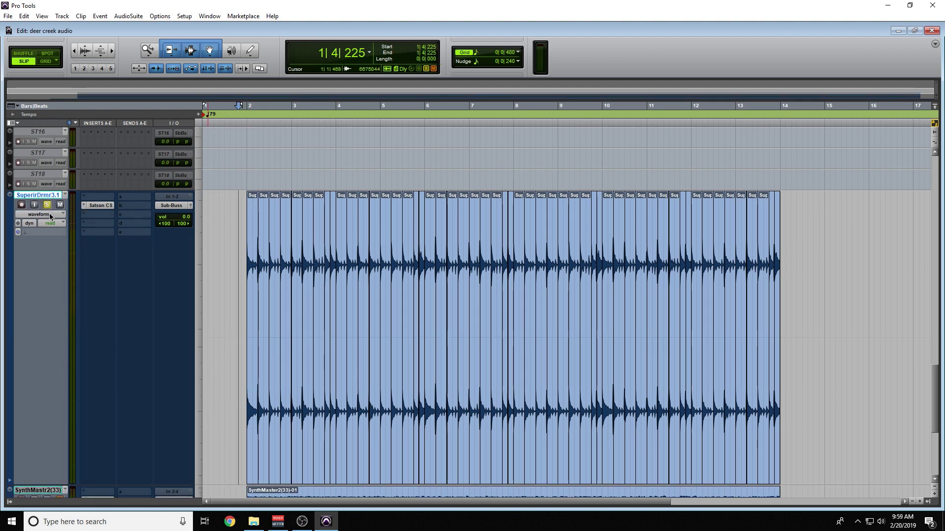
{"action": "left_click", "coordinate": [100, 206]}
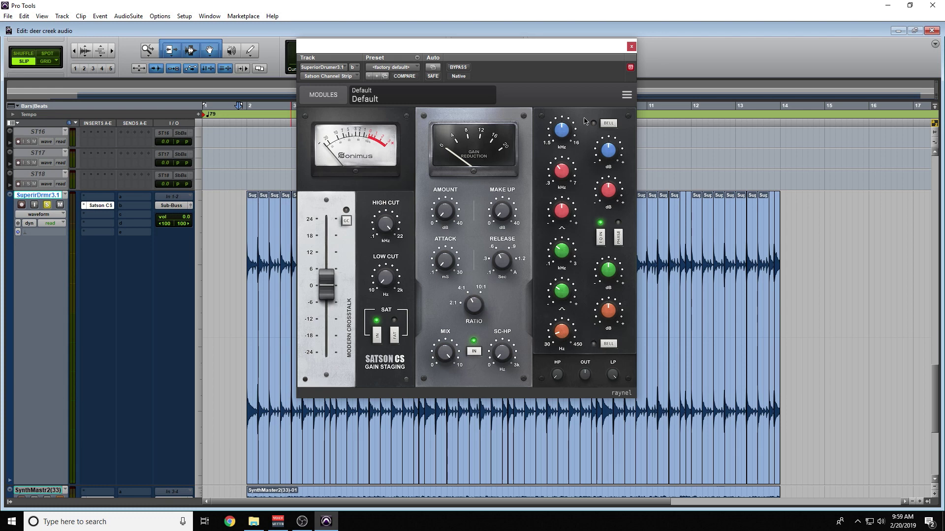
Step: Reorder the Satson EQ and compressor modules back and forth, leaving the EQ ahead of the compressor
{"action": "mouse_move", "coordinate": [586, 122]}
{"action": "left_mouse_down"}
{"action": "mouse_move", "coordinate": [338, 114]}
{"action": "mouse_move", "coordinate": [589, 119]}
{"action": "left_mouse_up"}
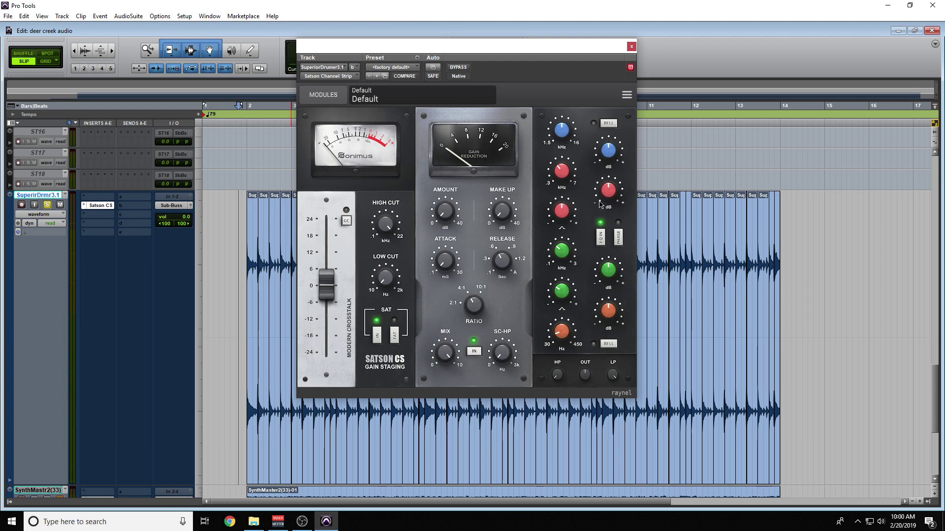
{"action": "left_click_drag", "start_coordinate": [559, 110], "coordinate": [429, 133]}
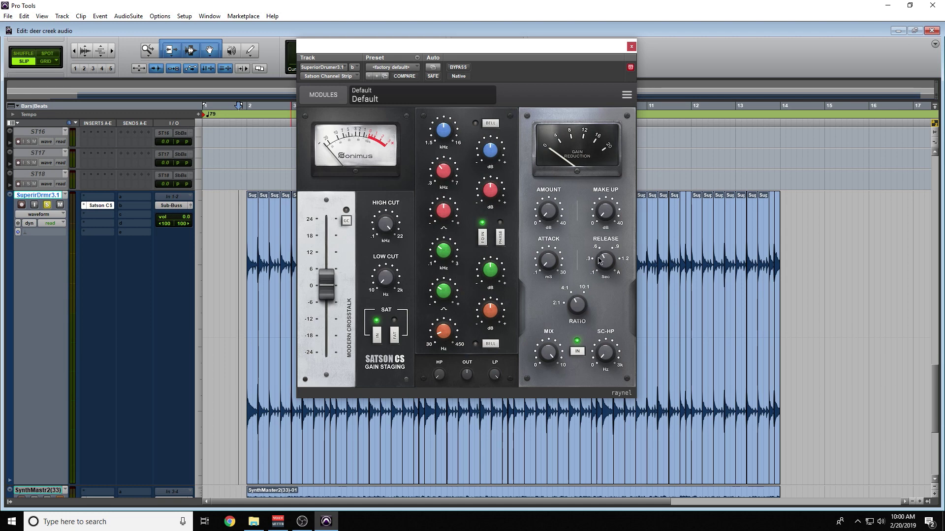
{"action": "left_click_drag", "start_coordinate": [475, 136], "coordinate": [586, 148]}
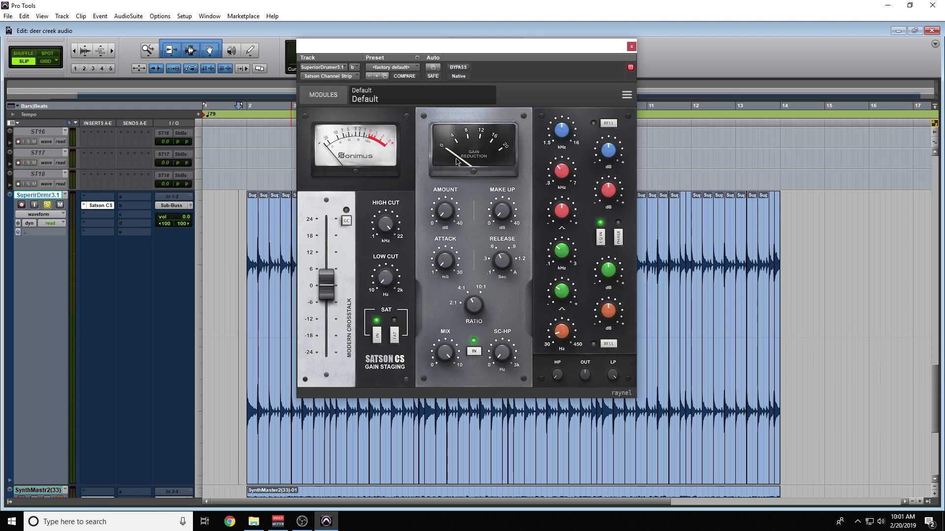
{"action": "left_click_drag", "start_coordinate": [457, 161], "coordinate": [576, 148]}
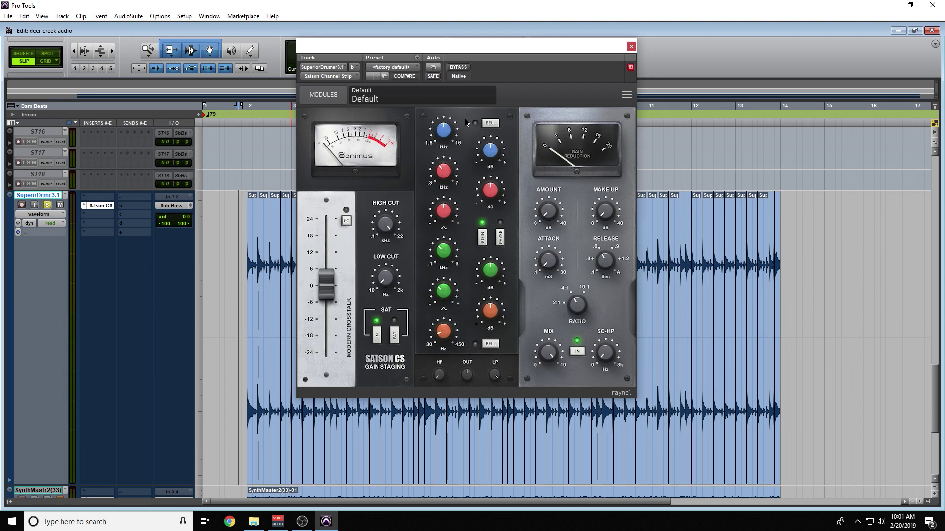
Step: Add a second Satson EQ module at the end of the channel strip and remove it again
{"action": "left_click", "coordinate": [323, 94]}
{"action": "left_click", "coordinate": [454, 190]}
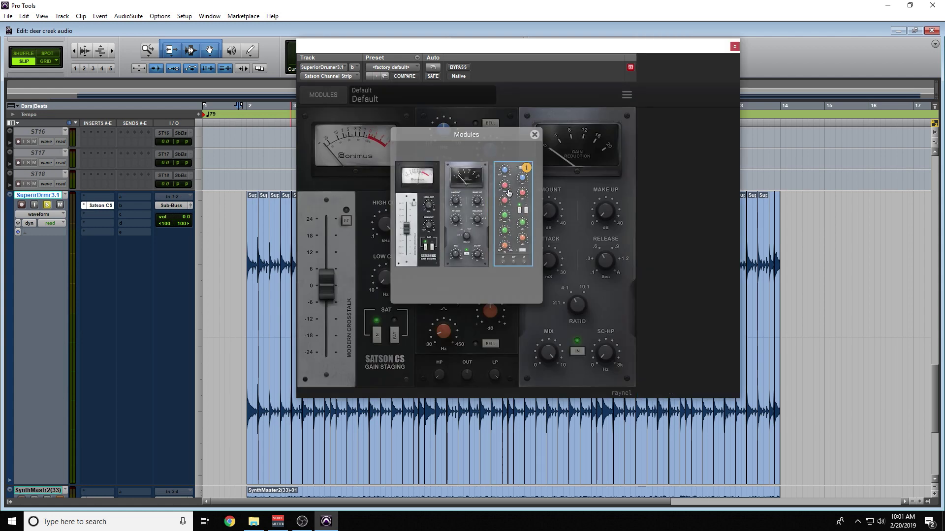
{"action": "right_click", "coordinate": [685, 124]}
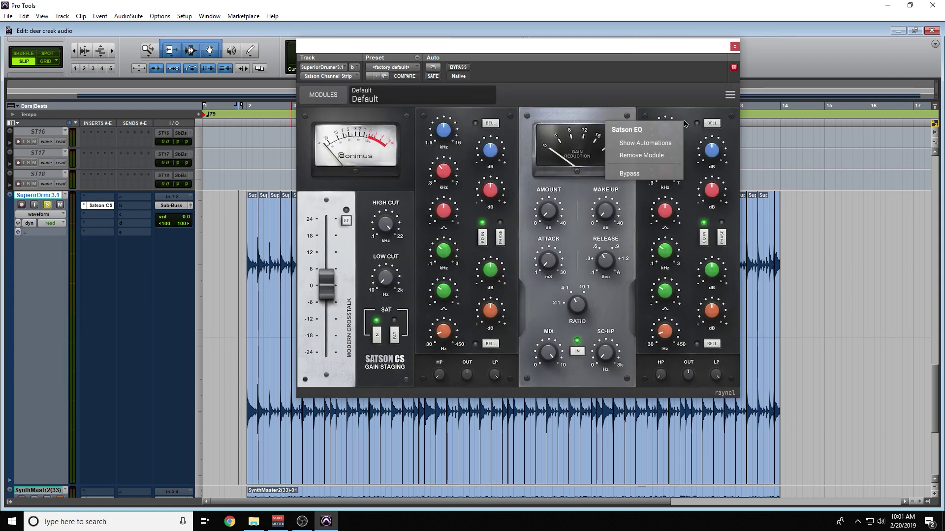
{"action": "left_click", "coordinate": [650, 155]}
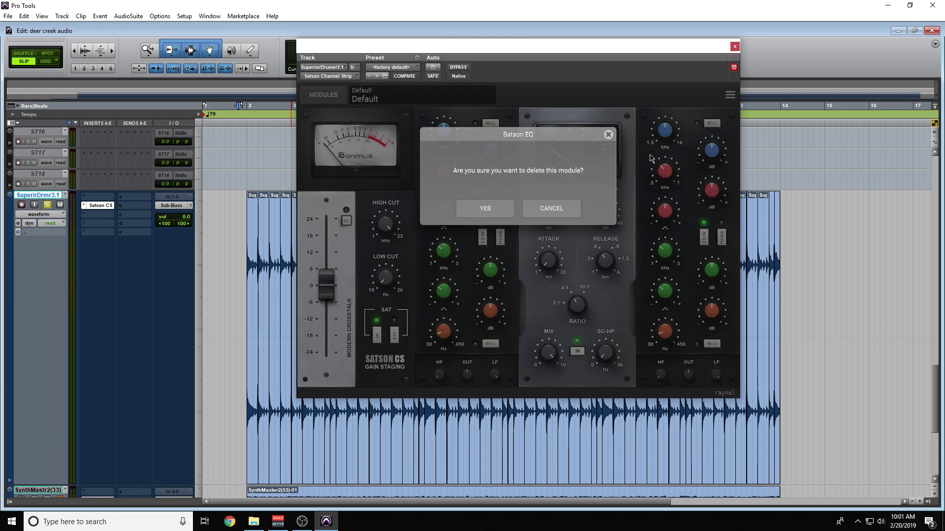
{"action": "left_click", "coordinate": [481, 212]}
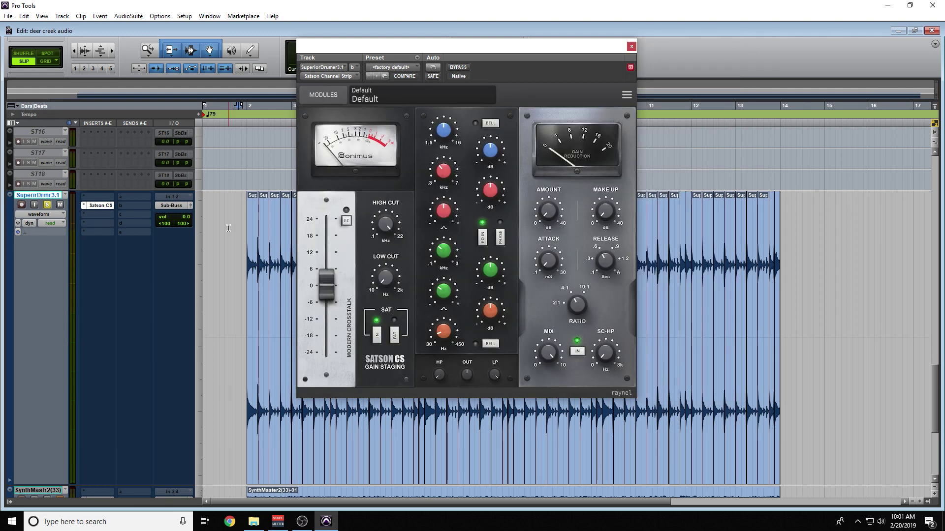
Step: Play the soloed drum track and boost the high band's gain on the Satson EQ
{"action": "key", "text": "space"}
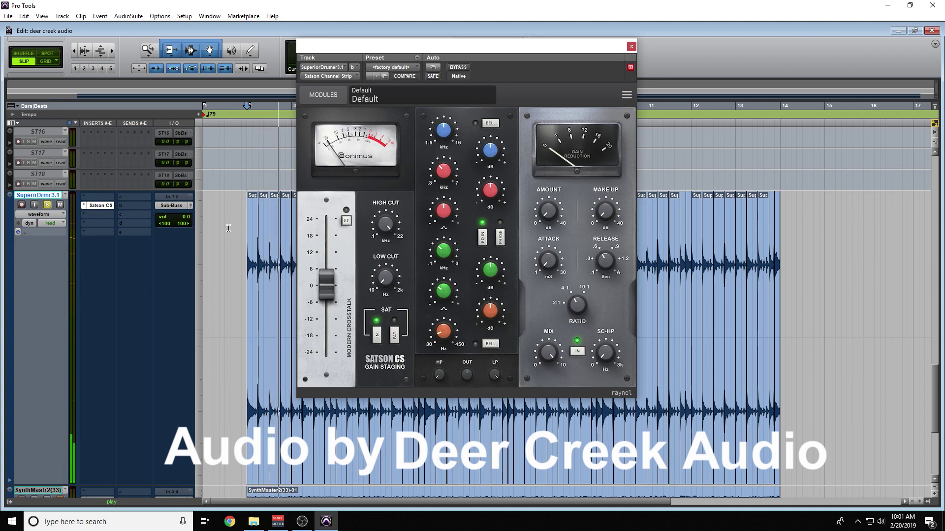
{"action": "scroll", "coordinate": [238, 276], "scroll_direction": "up", "scroll_amount": 1}
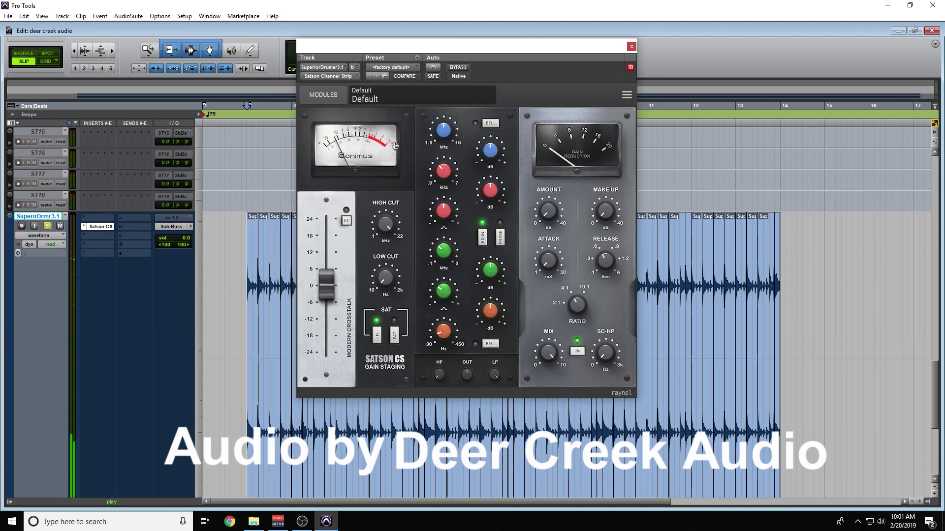
{"action": "left_click_drag", "start_coordinate": [483, 154], "coordinate": [484, 148]}
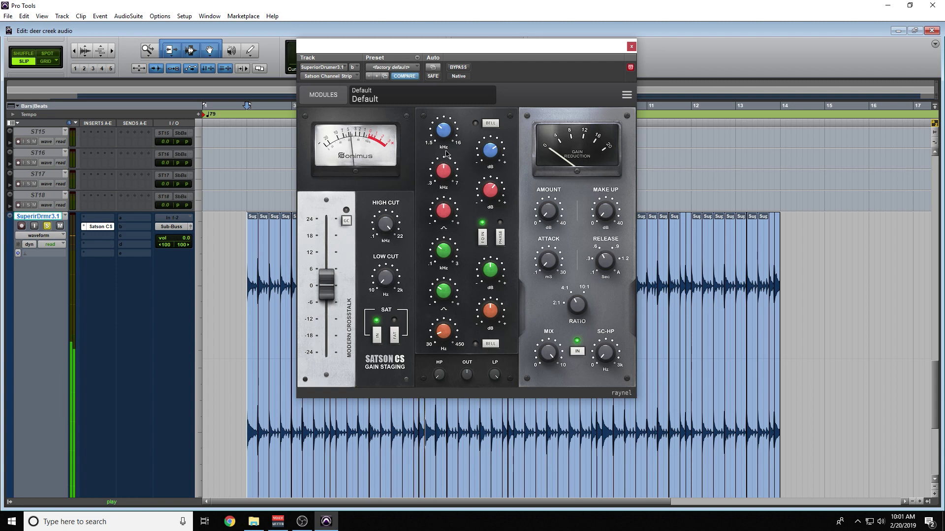
Step: Toggle the channel strip's bypass twice during playback to compare the drums with and without processing
{"action": "left_click", "coordinate": [457, 67]}
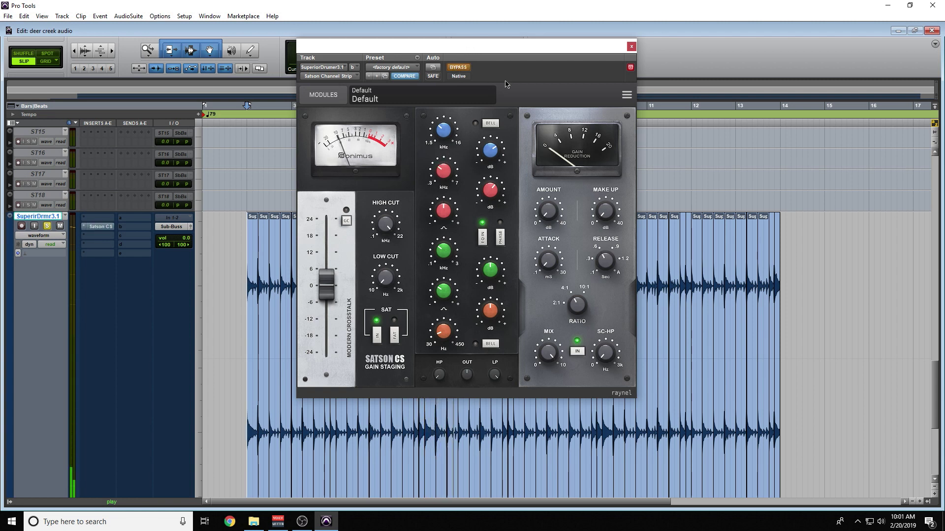
{"action": "left_click", "coordinate": [456, 68]}
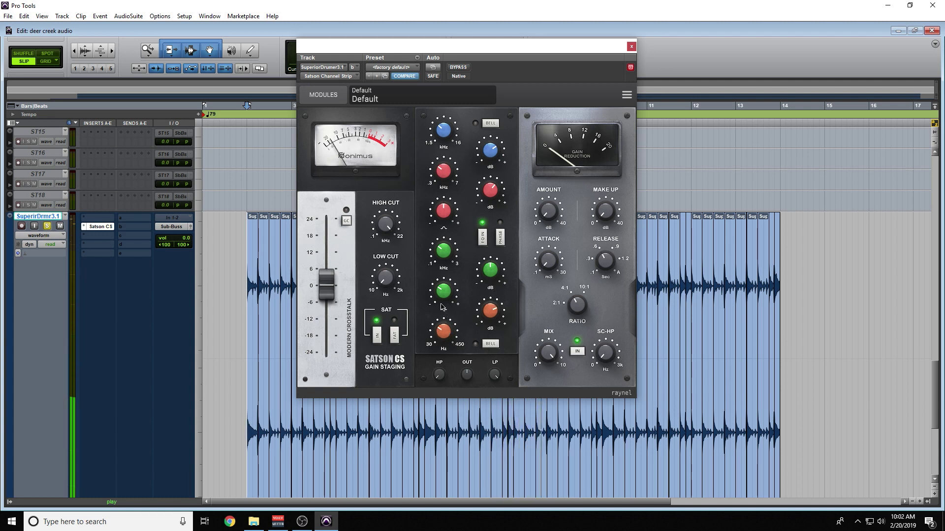
{"action": "left_click", "coordinate": [457, 68]}
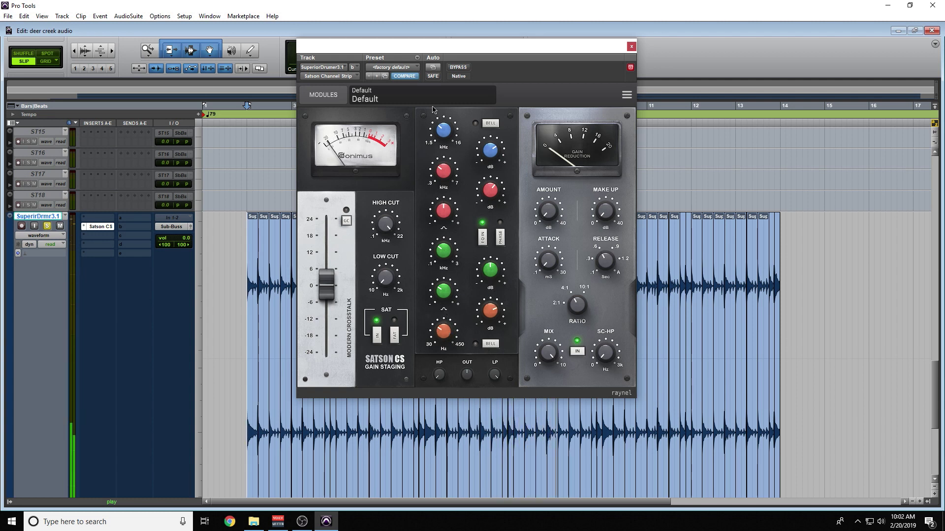
{"action": "left_click", "coordinate": [454, 68]}
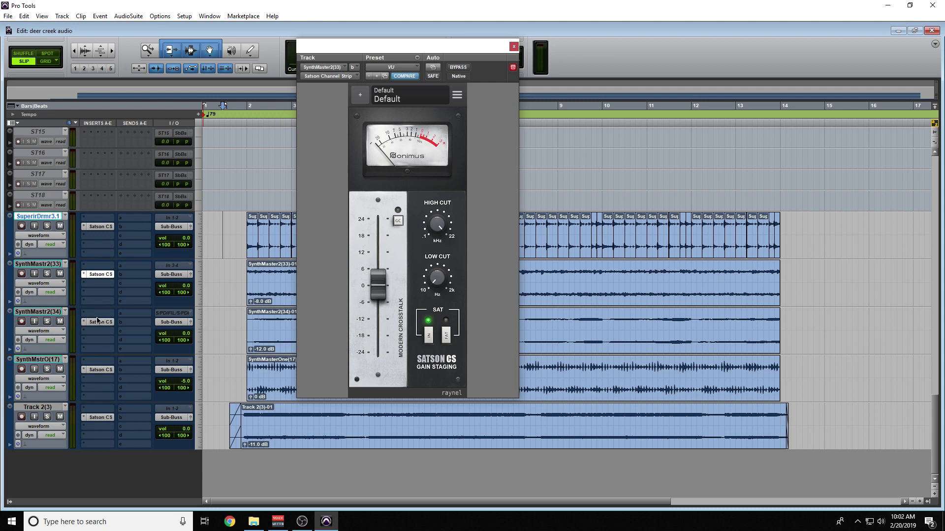
Step: View the Satson CS inserts on SynthMastr2(34) and Track 2(3), and play the session to check the VU meter
{"action": "left_click", "coordinate": [97, 321]}
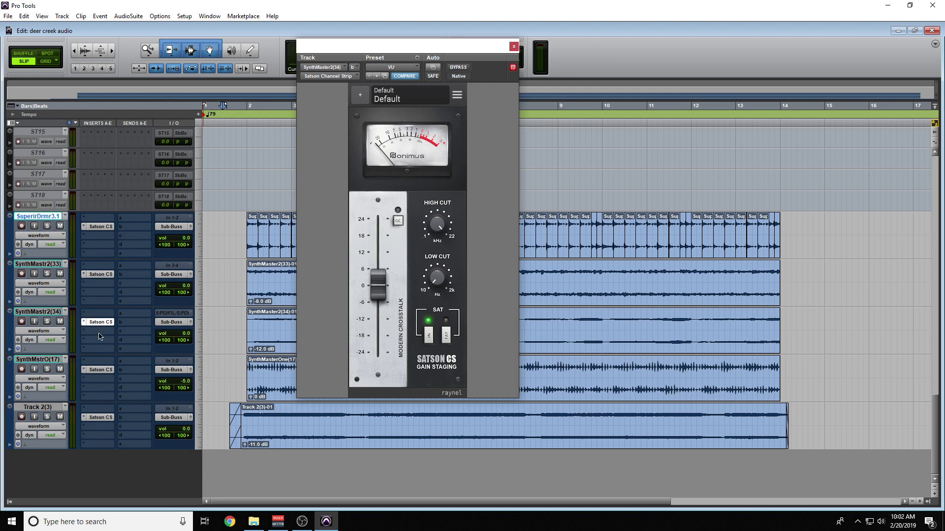
{"action": "left_click", "coordinate": [97, 417]}
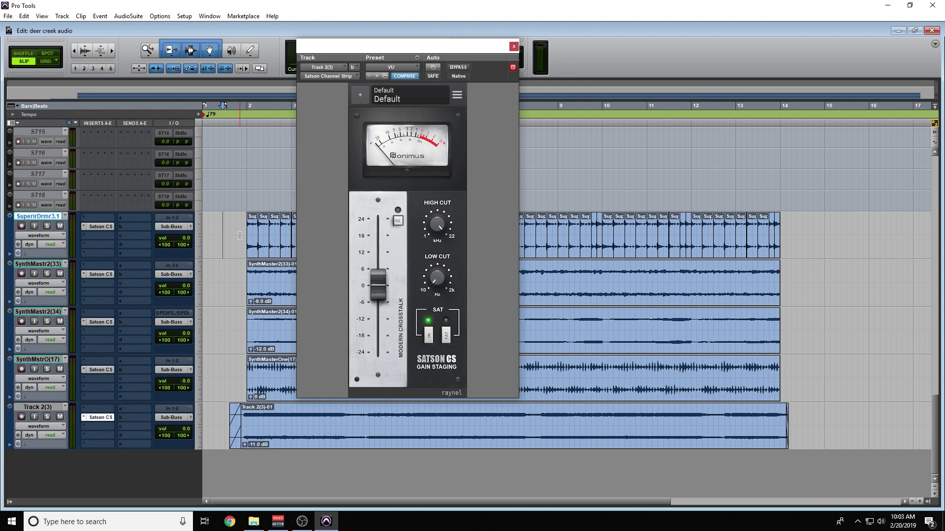
{"action": "scroll", "coordinate": [240, 236], "scroll_direction": "up", "scroll_amount": 1}
{"action": "key", "text": "space"}
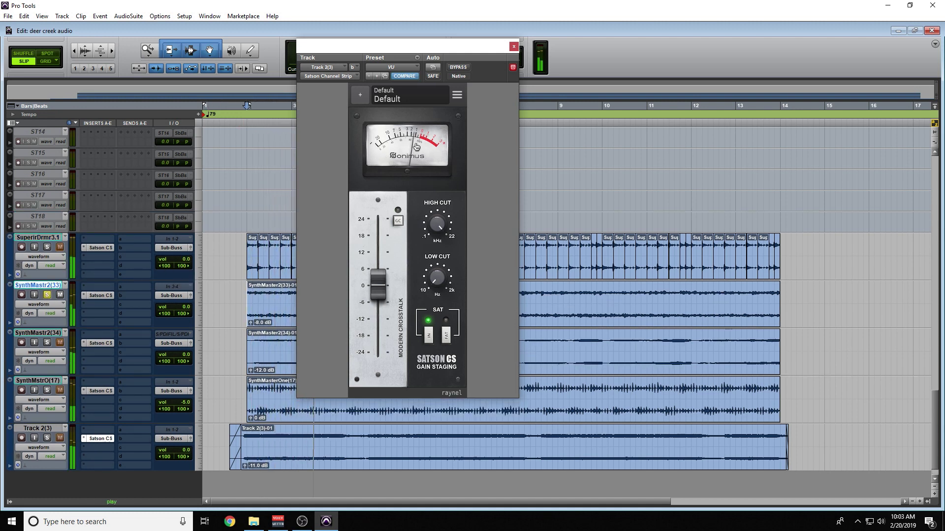
Step: Set the SynthMaster2(33) clip's gain to 0 dB and play it to check the level on its Satson VU meter
{"action": "left_click", "coordinate": [256, 324]}
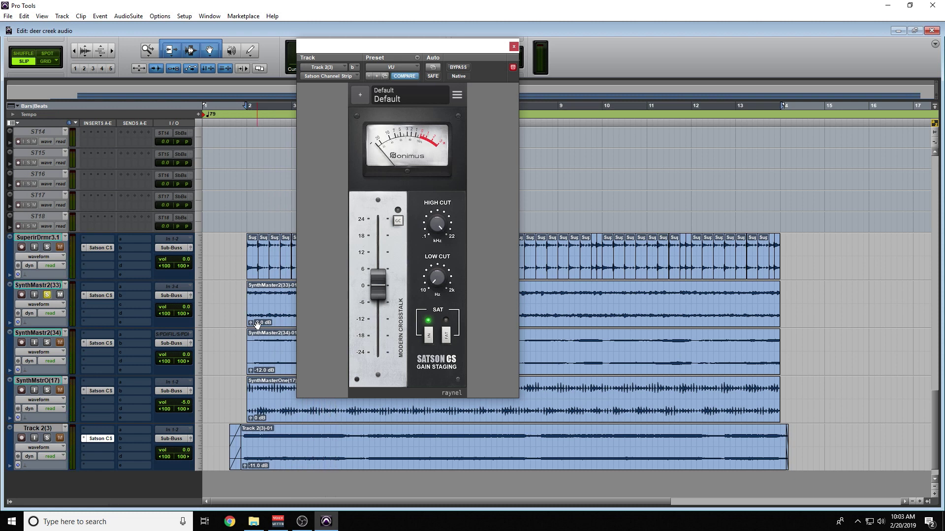
{"action": "left_click_drag", "start_coordinate": [252, 326], "coordinate": [221, 313]}
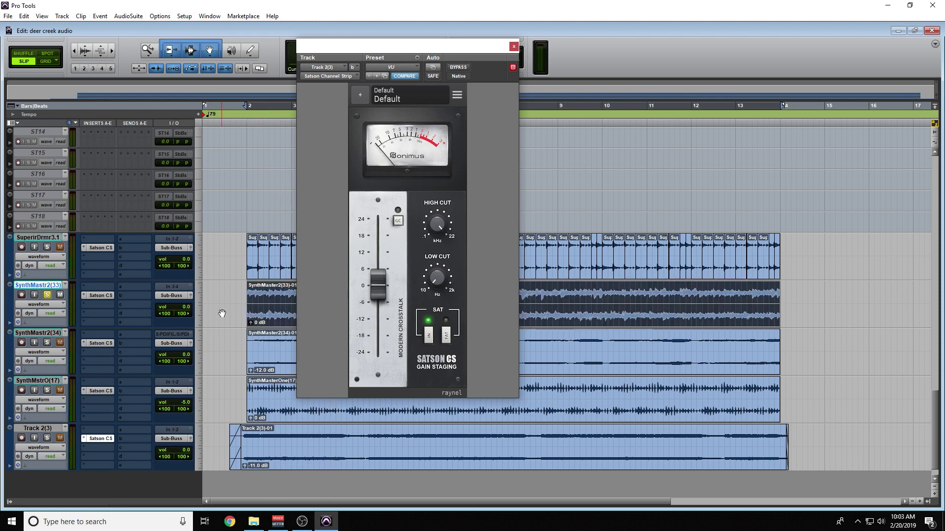
{"action": "key", "text": "space"}
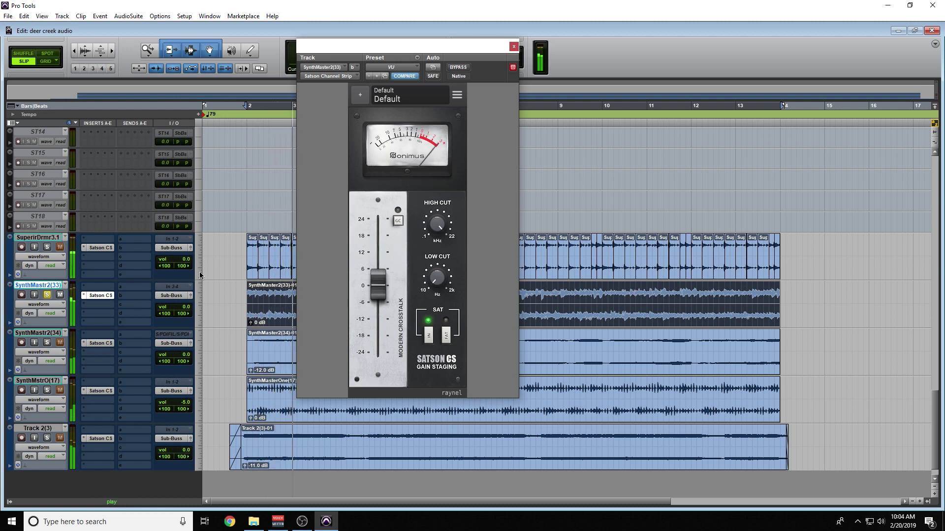
{"action": "key", "text": "space"}
Step: Undo the clip gain change on SynthMaster2(33) and replay the track against the VU meter
{"action": "key", "text": "ctrl+z"}
{"action": "key", "text": "space"}
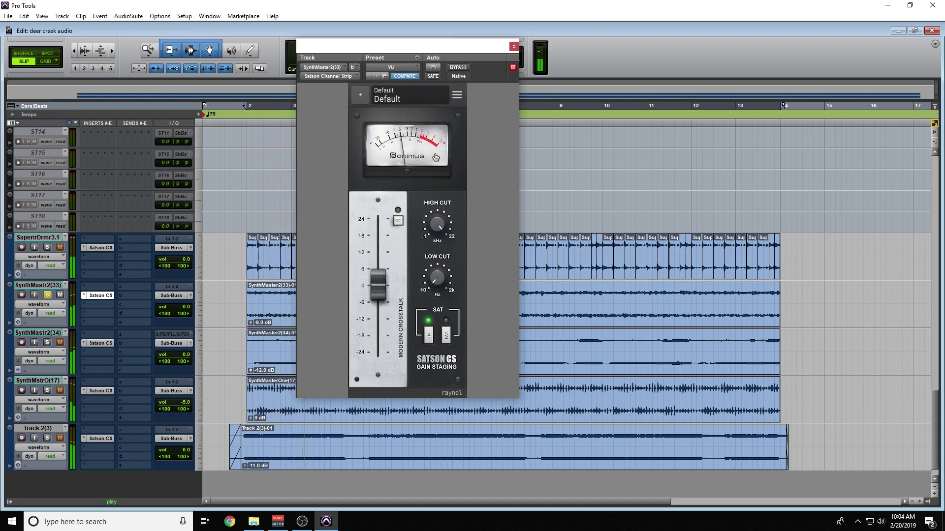
{"action": "key", "text": "space"}
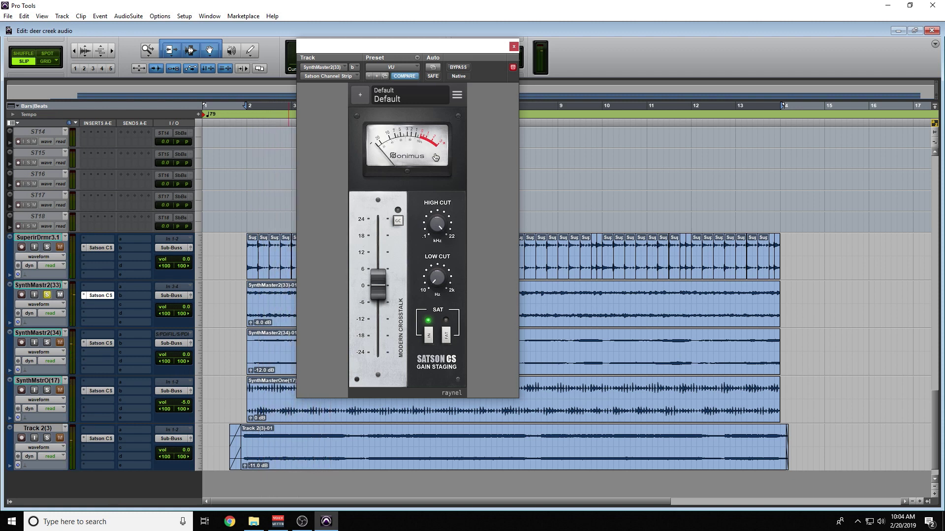
Step: Look over the mixer's channels, return to the Edit window, and close the Satson CS plug-in
{"action": "key", "text": "ctrl+equal"}
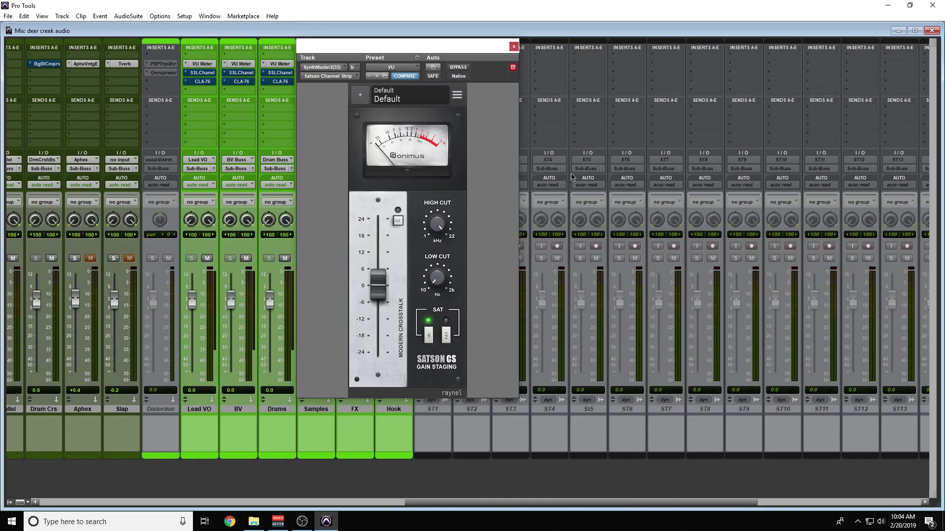
{"action": "scroll", "coordinate": [572, 177], "scroll_direction": "right", "scroll_amount": 10}
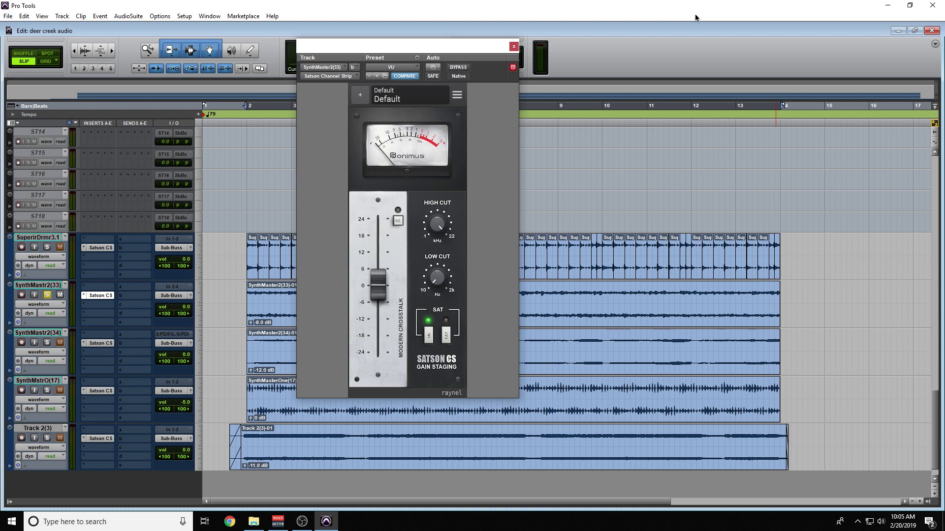
{"action": "left_click", "coordinate": [514, 46]}
Step: Enlarge the Ruff Buss track and play its mixdown from just before bar 2 with input monitoring off
{"action": "scroll", "coordinate": [206, 234], "scroll_direction": "up", "scroll_amount": 10}
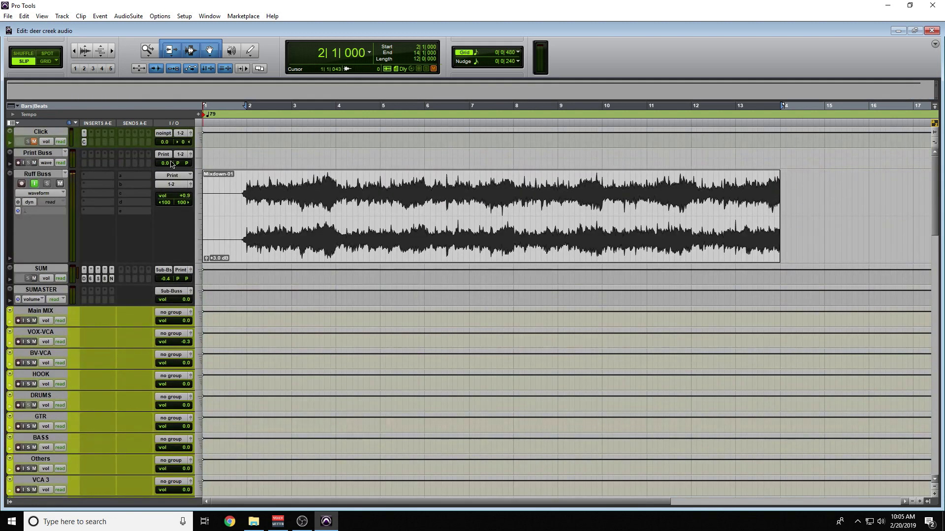
{"action": "left_click", "coordinate": [236, 183]}
{"action": "key", "text": "super+Up"}
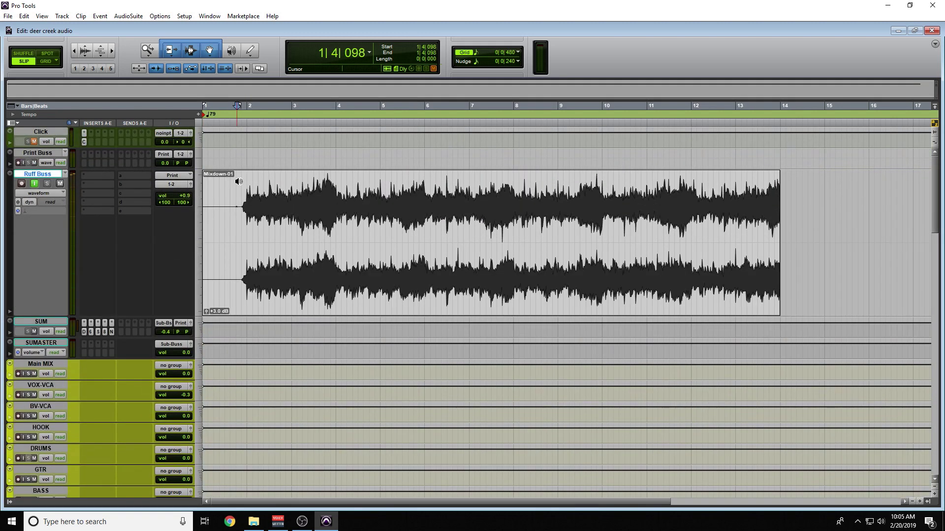
{"action": "left_click", "coordinate": [37, 187]}
{"action": "key", "text": "space"}
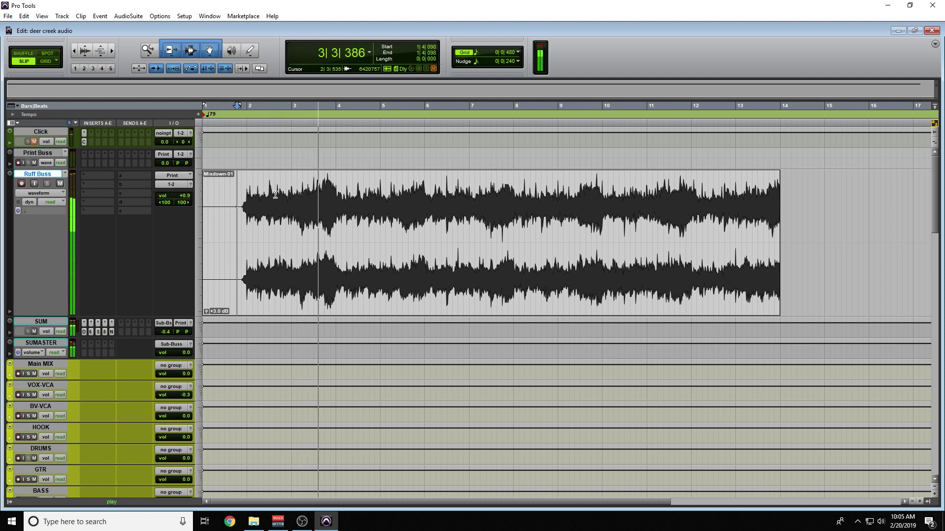
{"action": "key", "text": "space"}
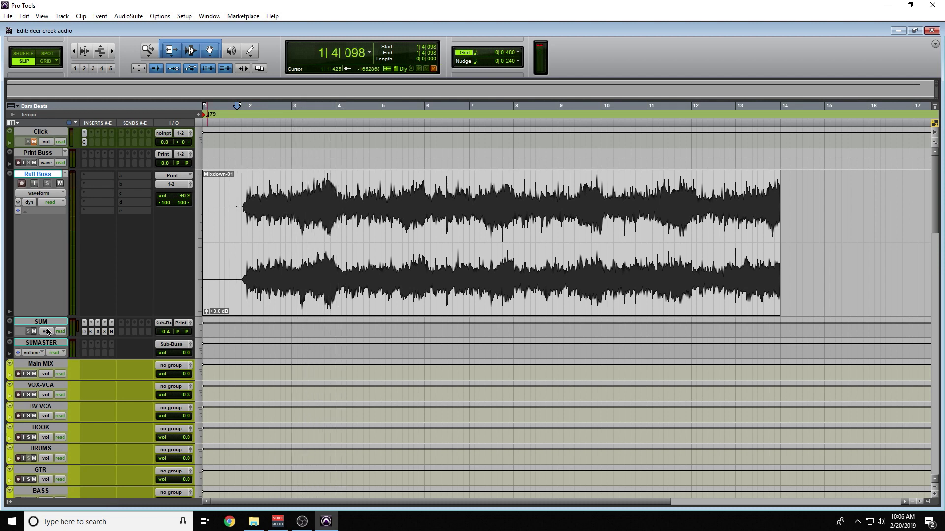
Step: Select the SUM track and open its Satson Channel Strip compressor insert
{"action": "left_click", "coordinate": [44, 322]}
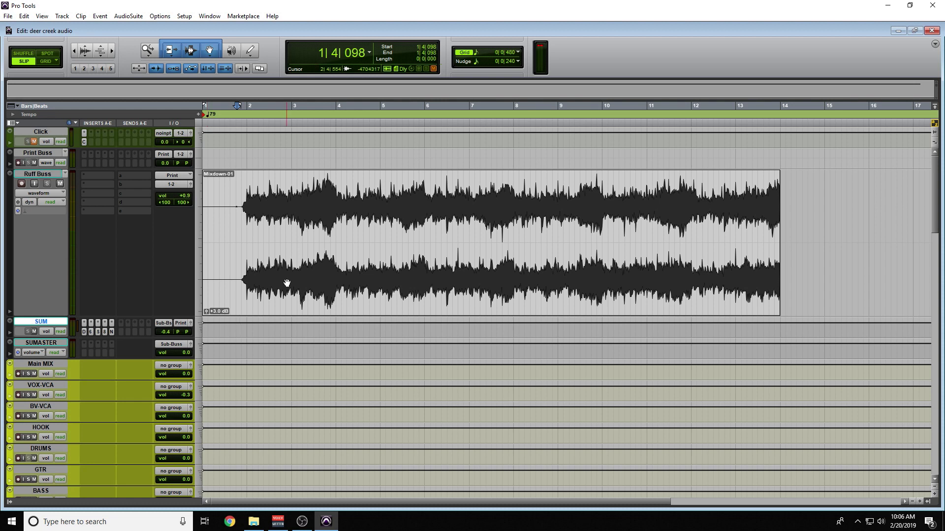
{"action": "left_click", "coordinate": [98, 332]}
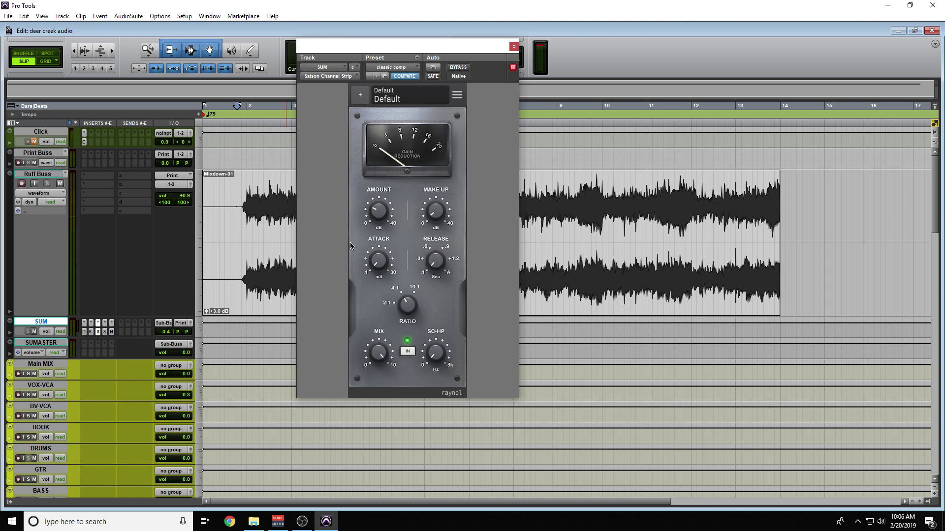
Step: Play the session with Ruff Buss input monitoring on, comparing the SUM compressor bypassed and active, and stop playback
{"action": "key", "text": "space"}
{"action": "left_click", "coordinate": [34, 183]}
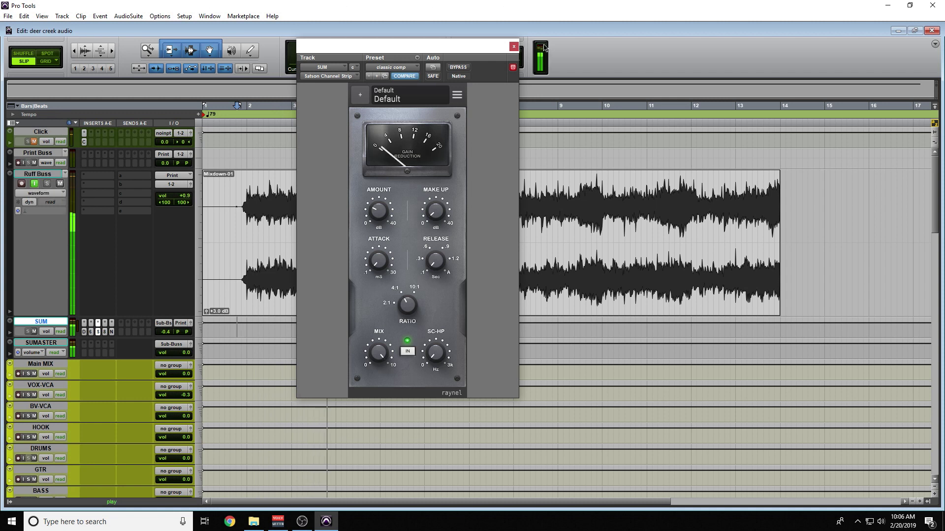
{"action": "left_click", "coordinate": [458, 68]}
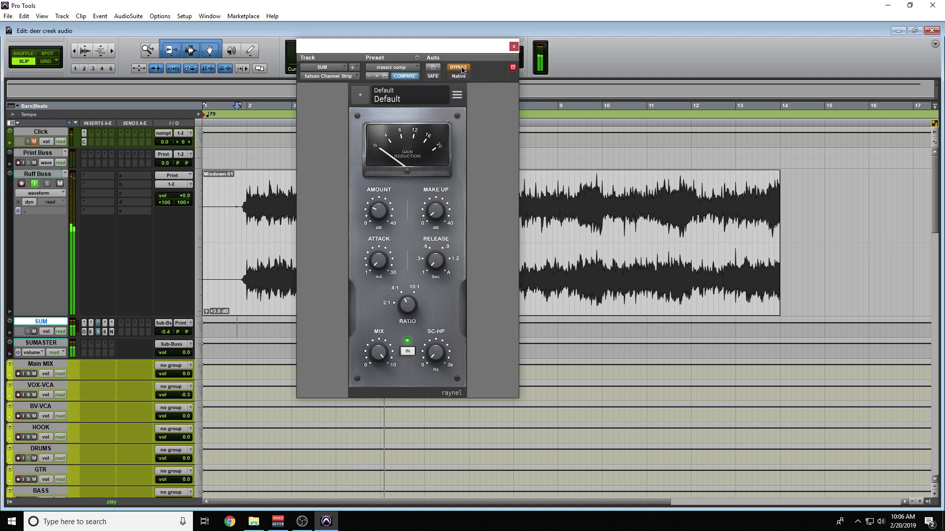
{"action": "left_click", "coordinate": [458, 68]}
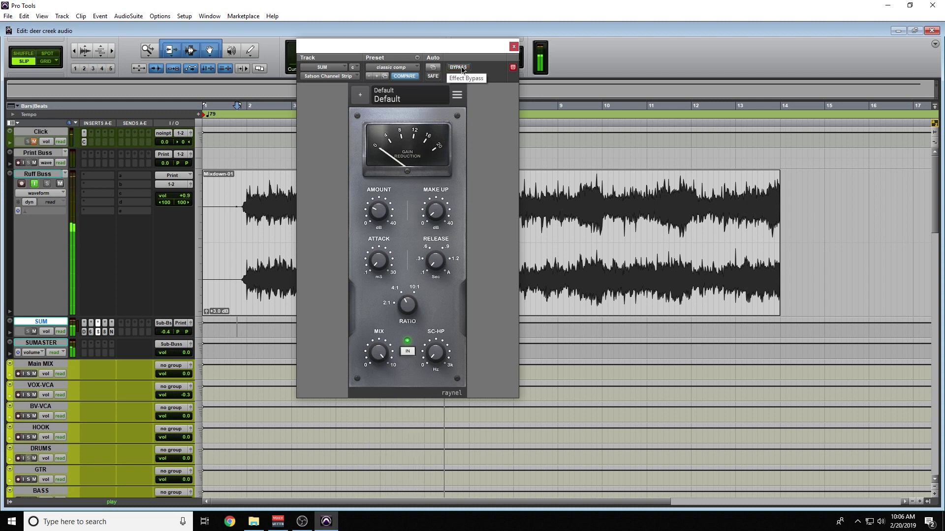
{"action": "key", "text": "space"}
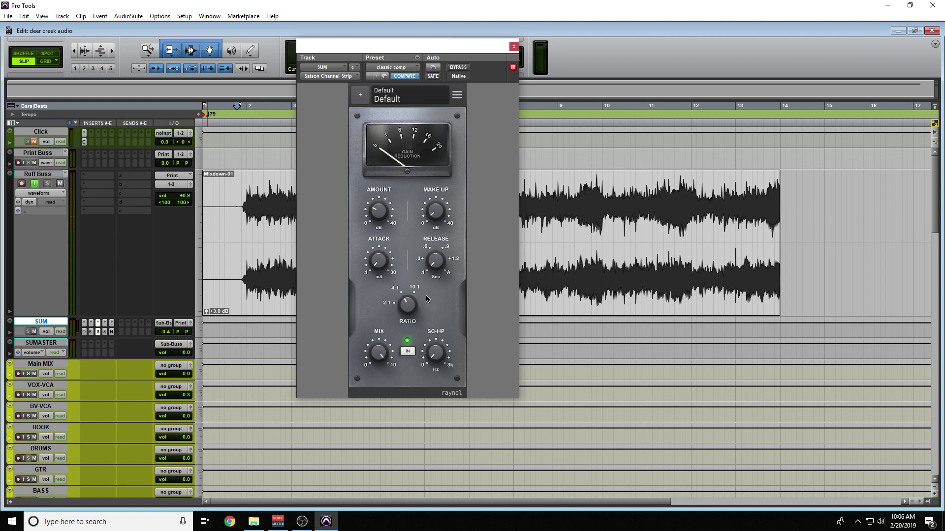
Step: Switch the compressor module out and back in, and audition the mix while adjusting its sidechain high-pass filter
{"action": "left_click", "coordinate": [408, 351]}
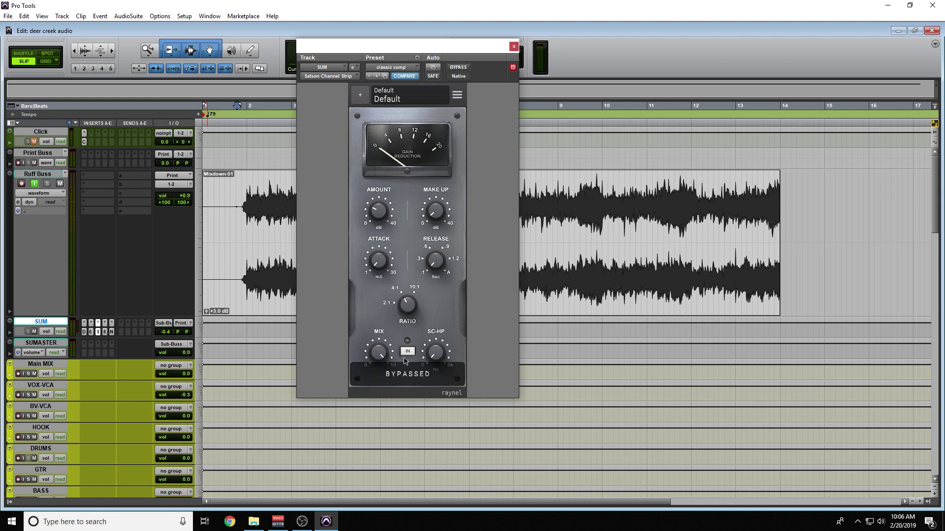
{"action": "left_click", "coordinate": [407, 351]}
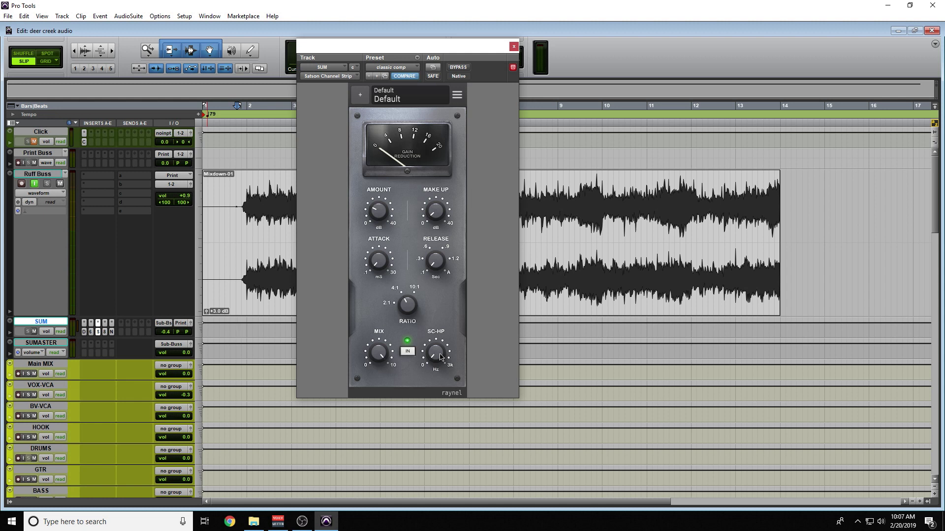
{"action": "key", "text": "space"}
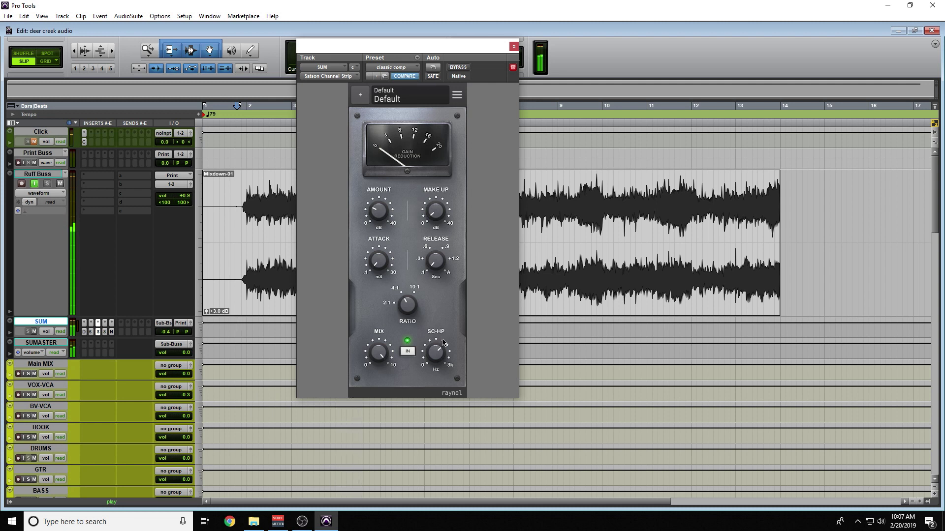
{"action": "mouse_move", "coordinate": [441, 349]}
{"action": "left_mouse_down"}
{"action": "mouse_move", "coordinate": [428, 357]}
{"action": "mouse_move", "coordinate": [439, 341]}
{"action": "left_mouse_up"}
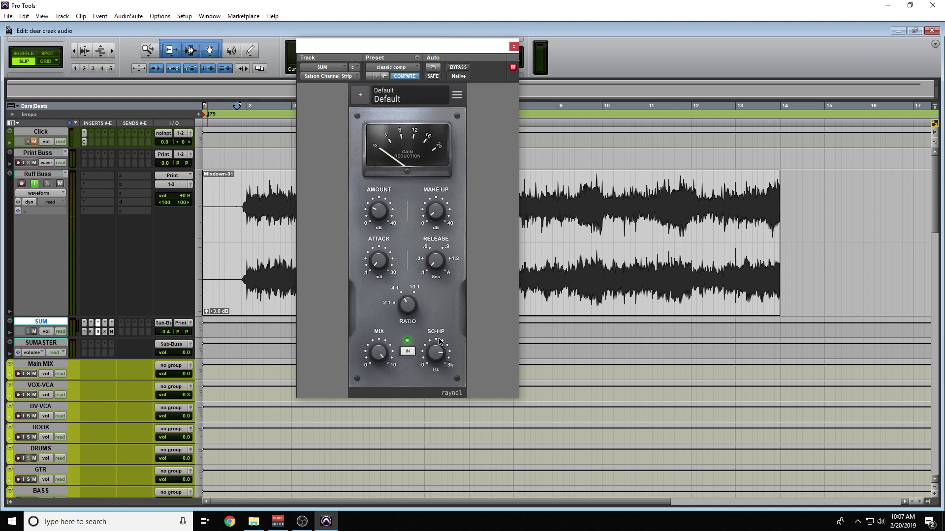
{"action": "key", "text": "space"}
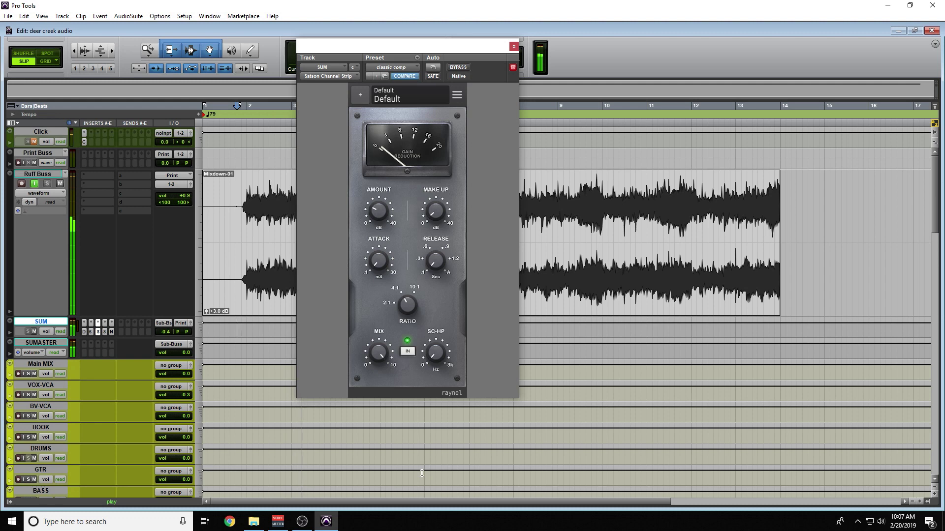
{"action": "key", "text": "space"}
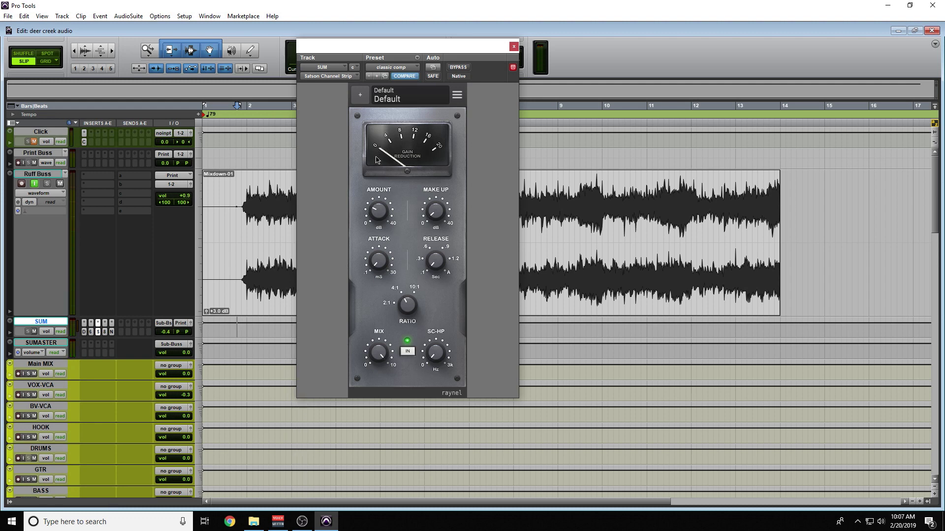
Step: Close the SUM compressor and open the Satson CS insert on the SuperirDrmr3.1 track
{"action": "left_click", "coordinate": [513, 46]}
{"action": "scroll", "coordinate": [273, 348], "scroll_direction": "down", "scroll_amount": 15}
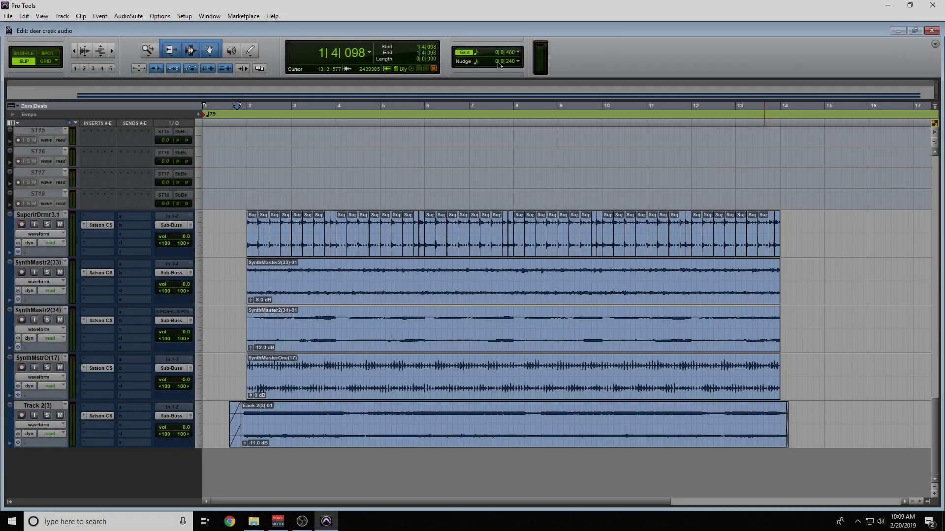
{"action": "key", "text": "space"}
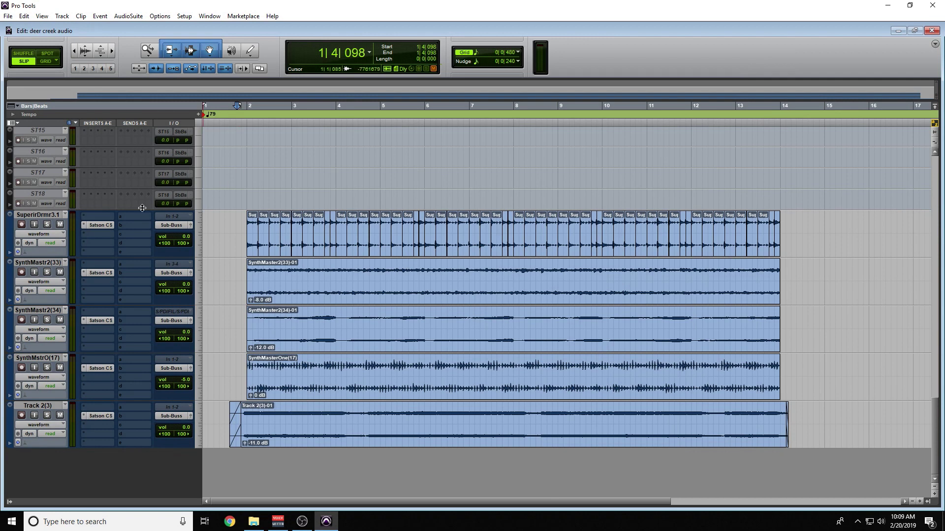
{"action": "left_click", "coordinate": [100, 226]}
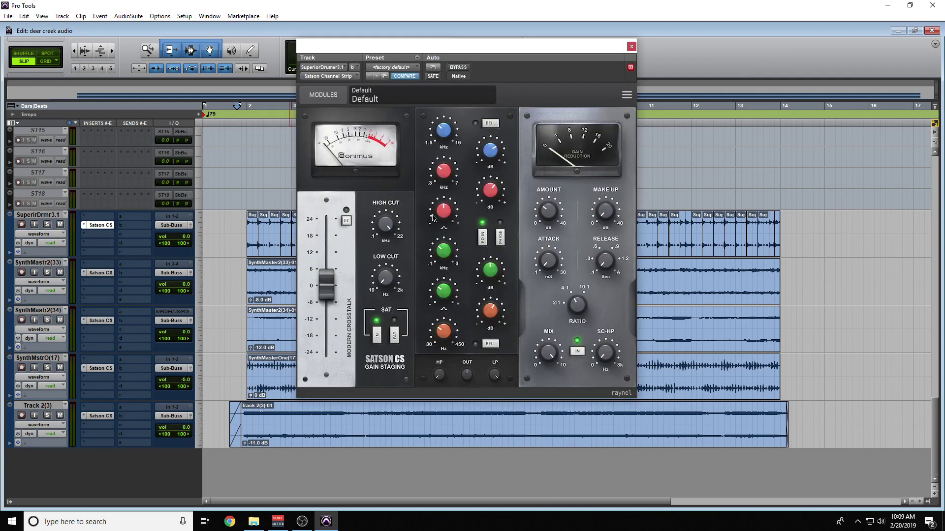
Step: Remove the compressor and EQ modules from the drum track's channel strip, keeping only the gain staging module
{"action": "right_click", "coordinate": [543, 114]}
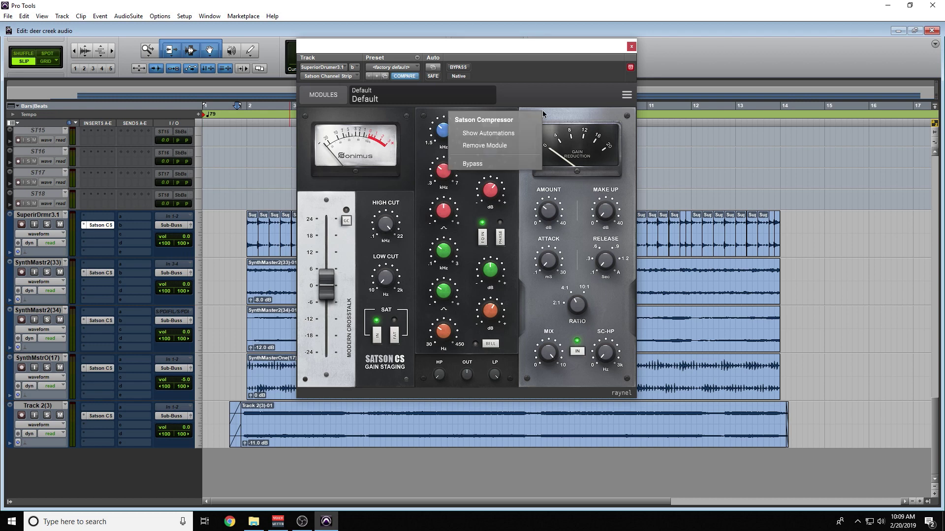
{"action": "left_click", "coordinate": [503, 146]}
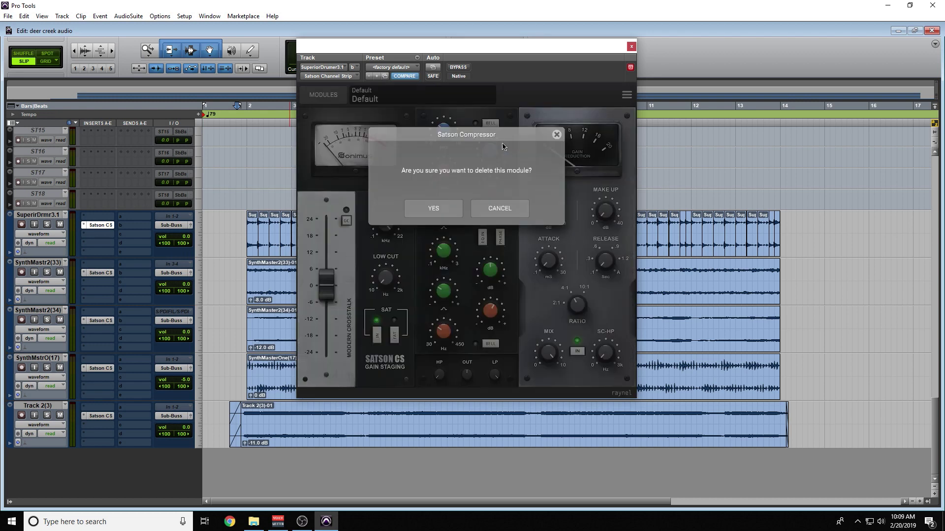
{"action": "left_click", "coordinate": [443, 208]}
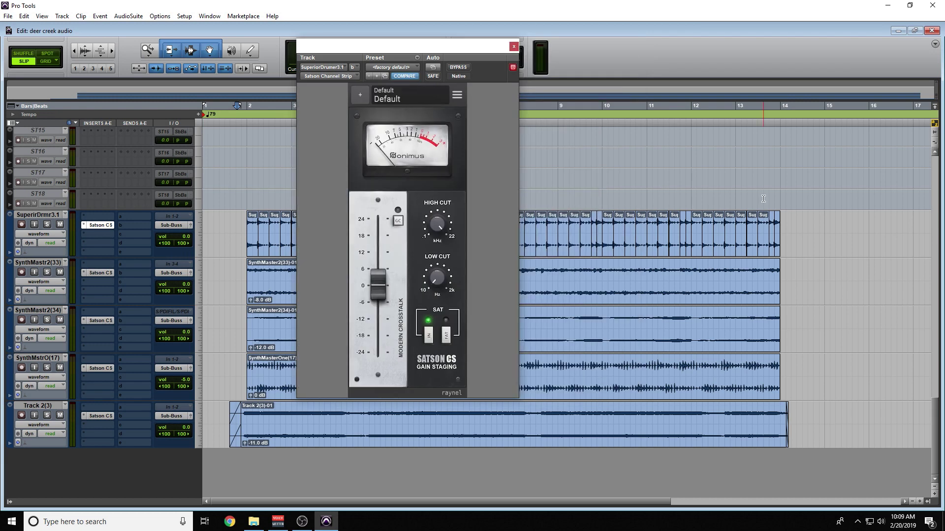
Step: Load the EQ, VU and classic comp presets in turn on the drum track's plug-in and finish on the factory default
{"action": "left_click", "coordinate": [402, 69]}
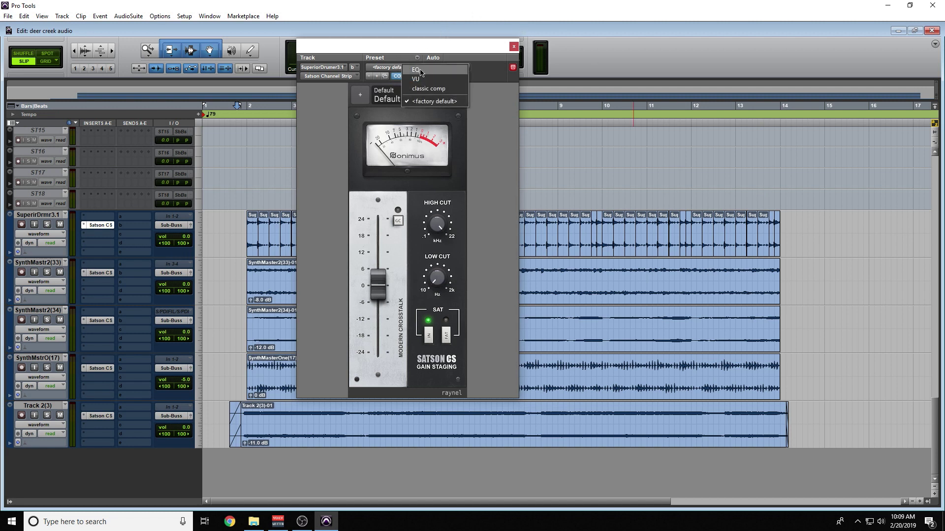
{"action": "left_click", "coordinate": [416, 70]}
{"action": "left_click", "coordinate": [409, 68]}
{"action": "left_click", "coordinate": [423, 79]}
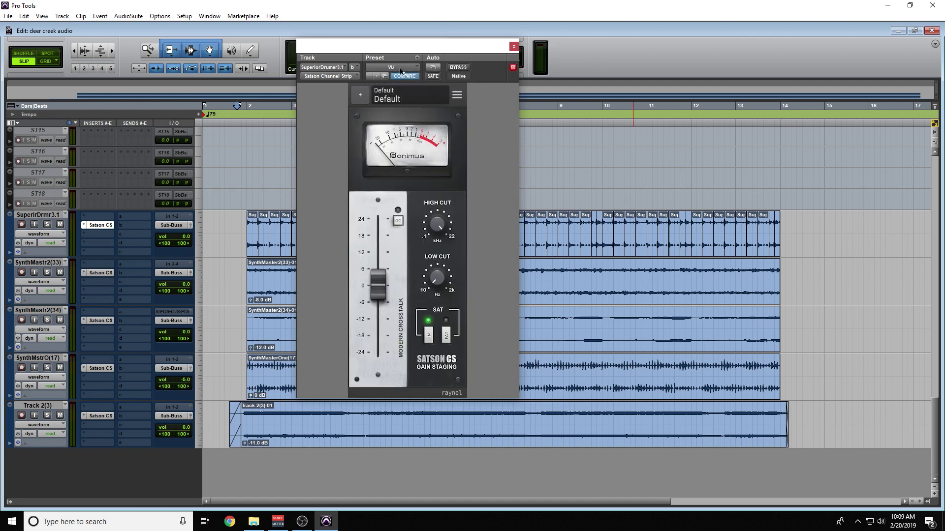
{"action": "left_click", "coordinate": [391, 67]}
{"action": "left_click", "coordinate": [437, 89]}
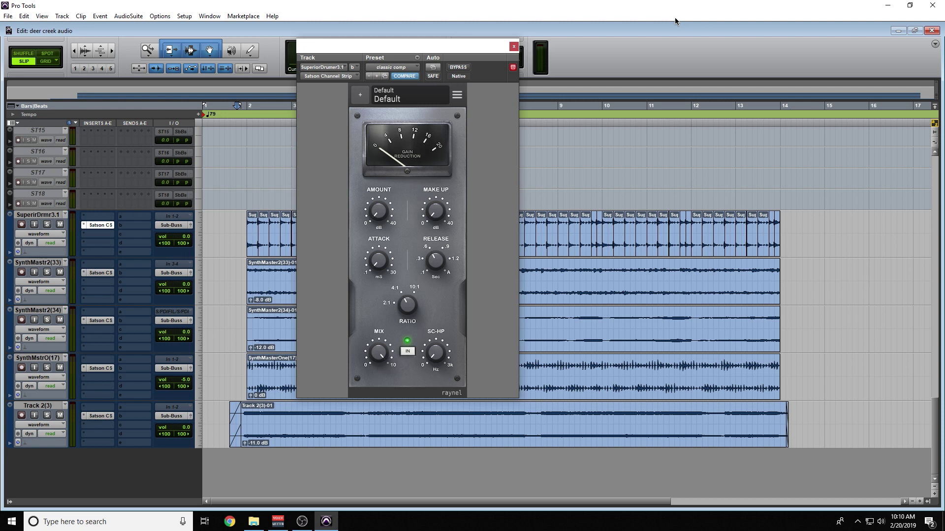
{"action": "left_click", "coordinate": [381, 67]}
{"action": "left_click", "coordinate": [398, 102]}
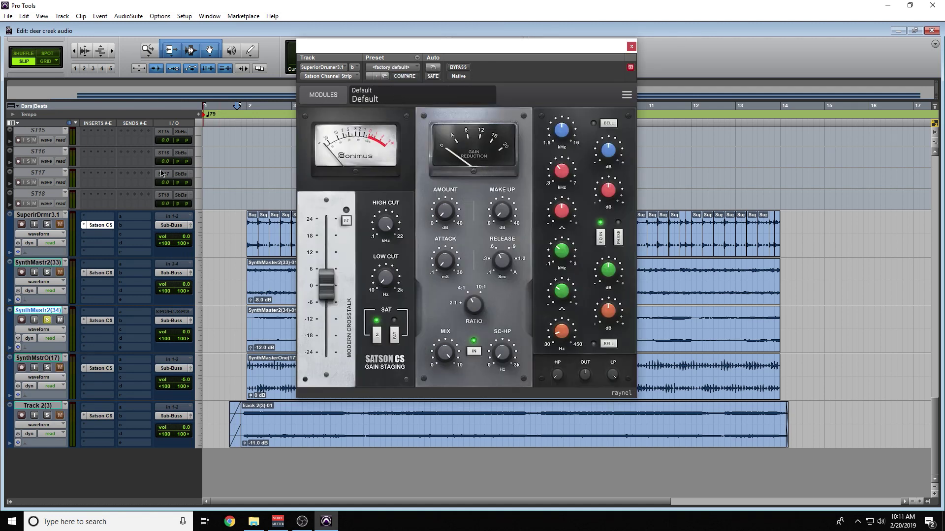
Step: Open the Satson CS insert on SynthMaster2(34), load its EQ preset, and move the plug-in window clear of the transport counter
{"action": "left_click", "coordinate": [100, 321]}
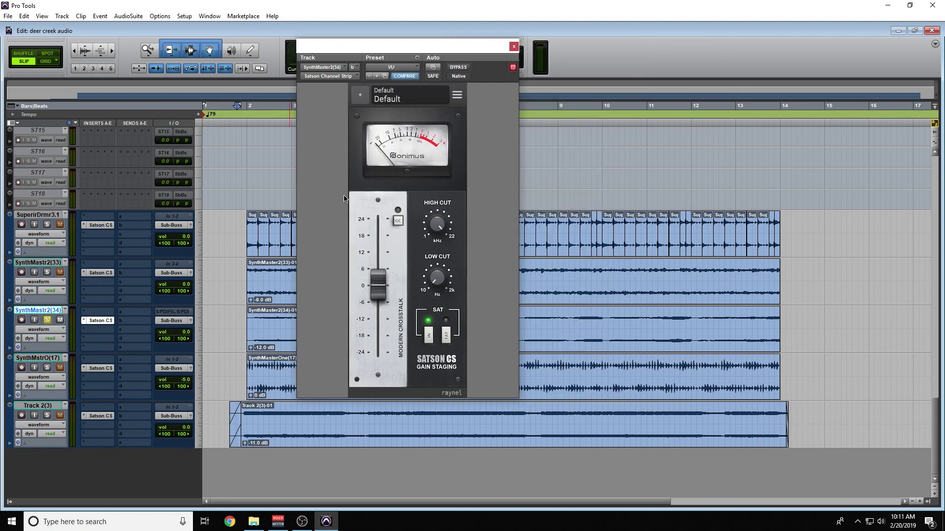
{"action": "left_click", "coordinate": [391, 67]}
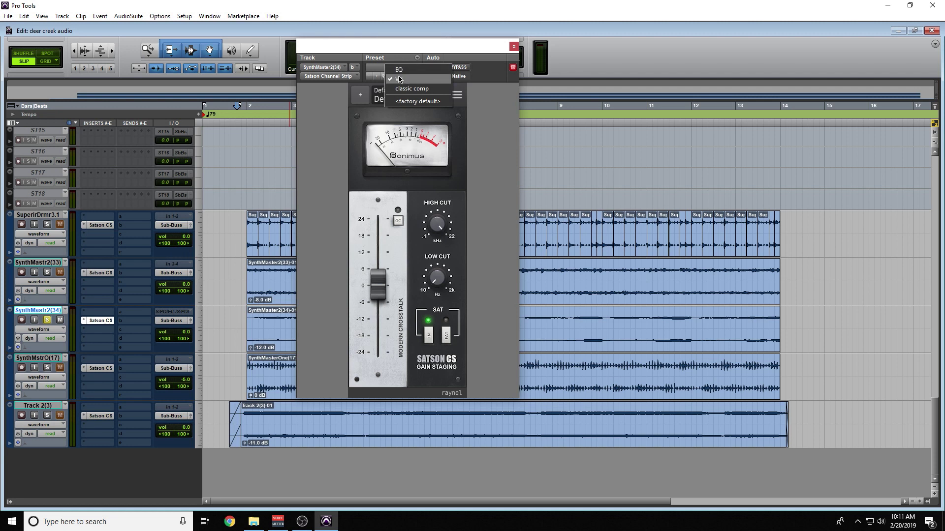
{"action": "left_click", "coordinate": [419, 69]}
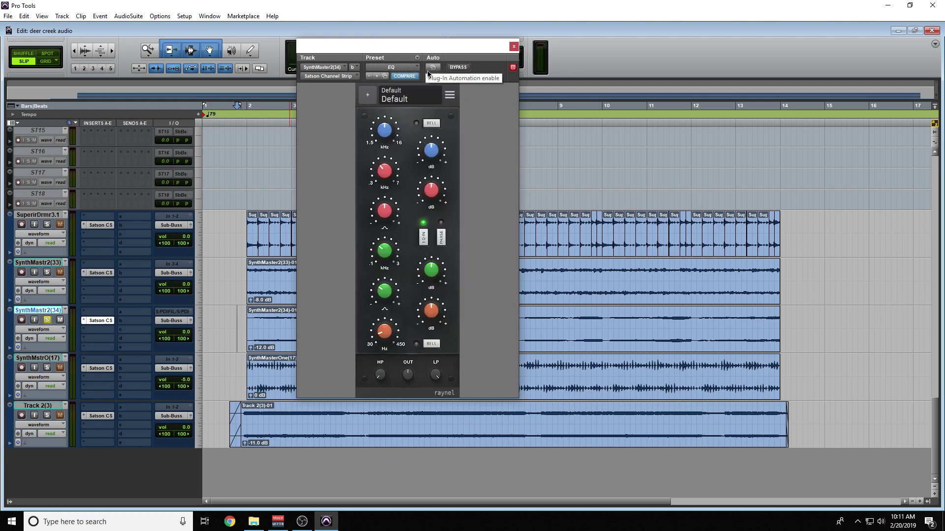
{"action": "left_click_drag", "start_coordinate": [400, 51], "coordinate": [622, 45]}
Step: Play SynthMaster2(34) in the mix and soloed, compare its EQ bypassed and active, and leave the track unsoloed
{"action": "key", "text": "space"}
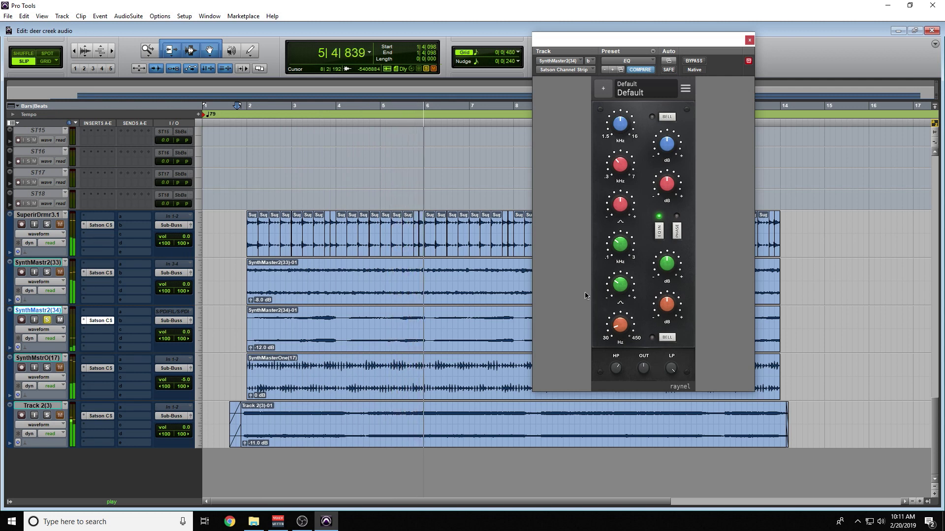
{"action": "key", "text": "space"}
{"action": "key", "text": "space"}
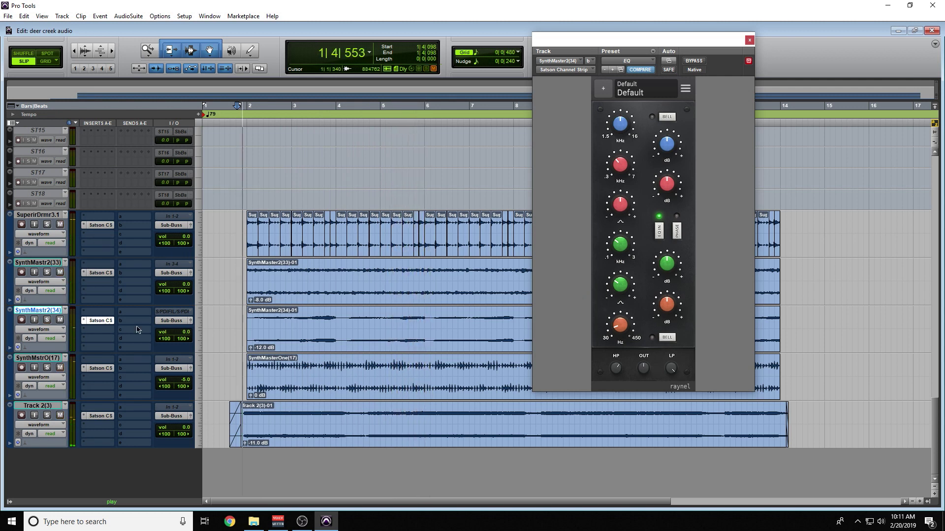
{"action": "left_click", "coordinate": [47, 320]}
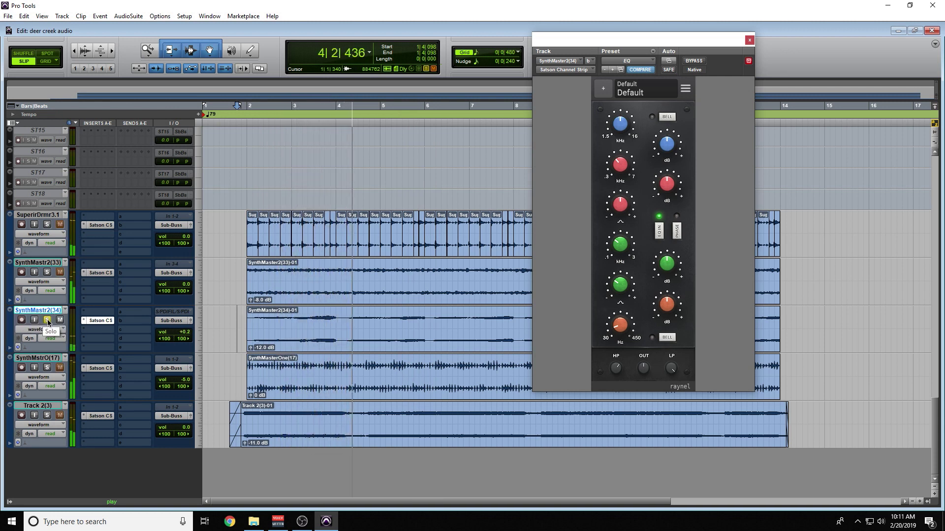
{"action": "left_click", "coordinate": [694, 60]}
{"action": "left_click", "coordinate": [694, 61]}
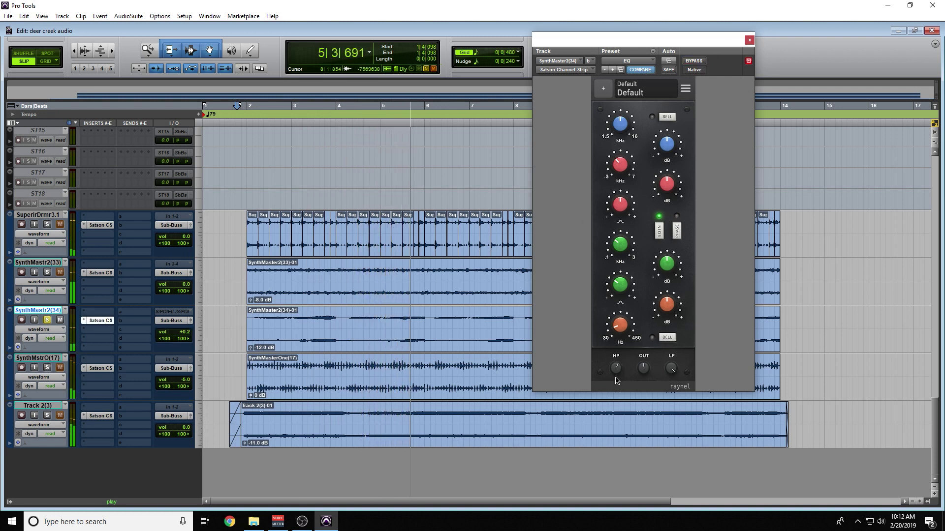
{"action": "key", "text": "space"}
{"action": "left_click", "coordinate": [47, 321]}
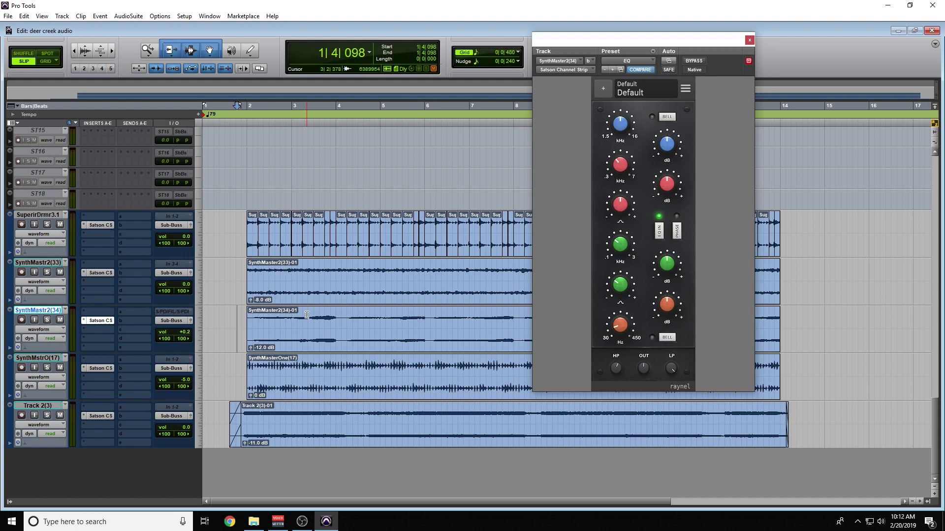
Step: Turn off input monitoring on Ruff Buss and play its mixdown from 1|4|651, stopping around bar 4
{"action": "scroll", "coordinate": [109, 251], "scroll_direction": "up", "scroll_amount": 15}
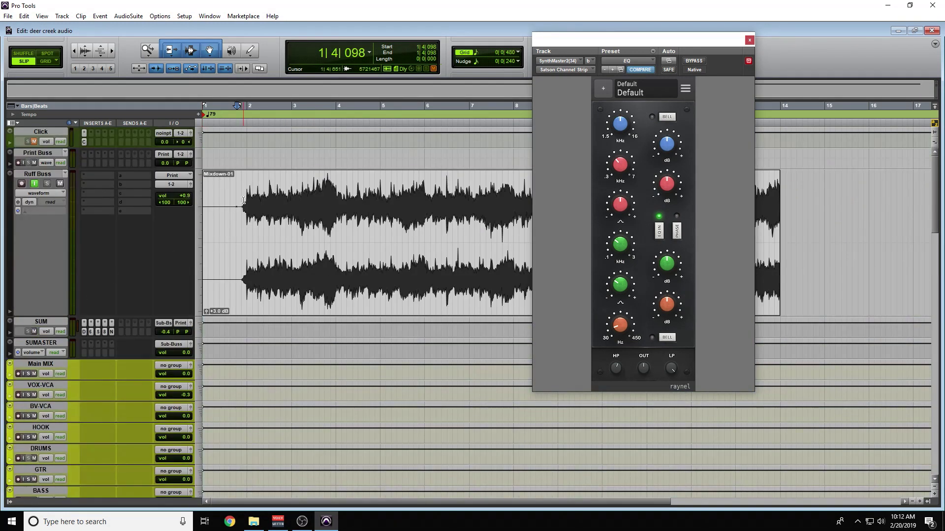
{"action": "left_click", "coordinate": [242, 200]}
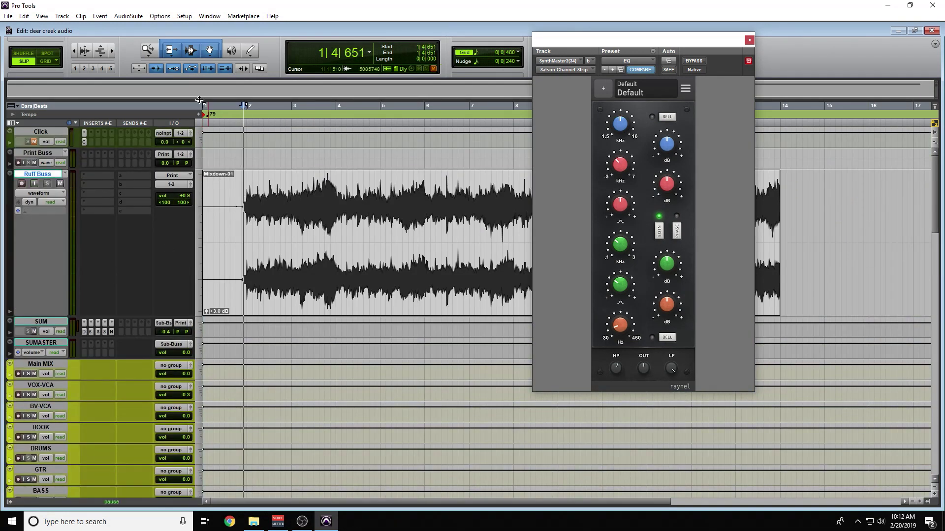
{"action": "key", "text": "space"}
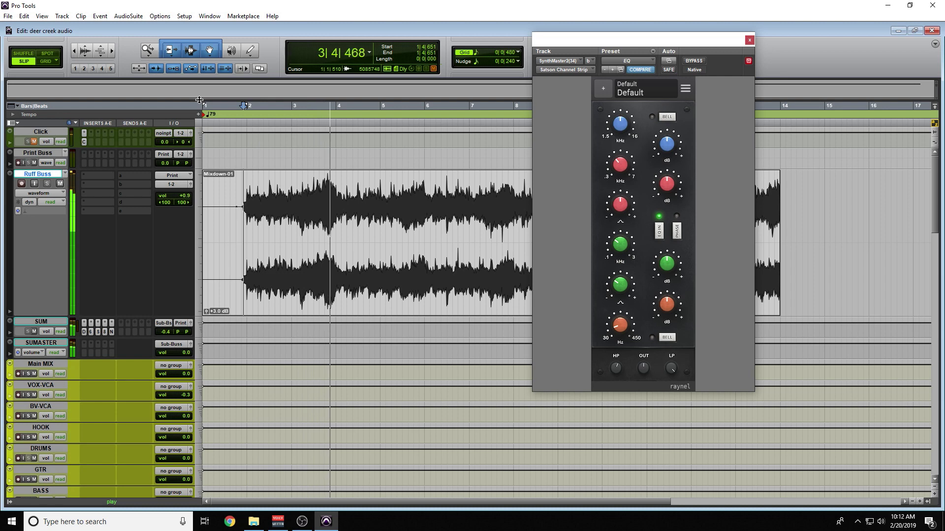
{"action": "key", "text": "space"}
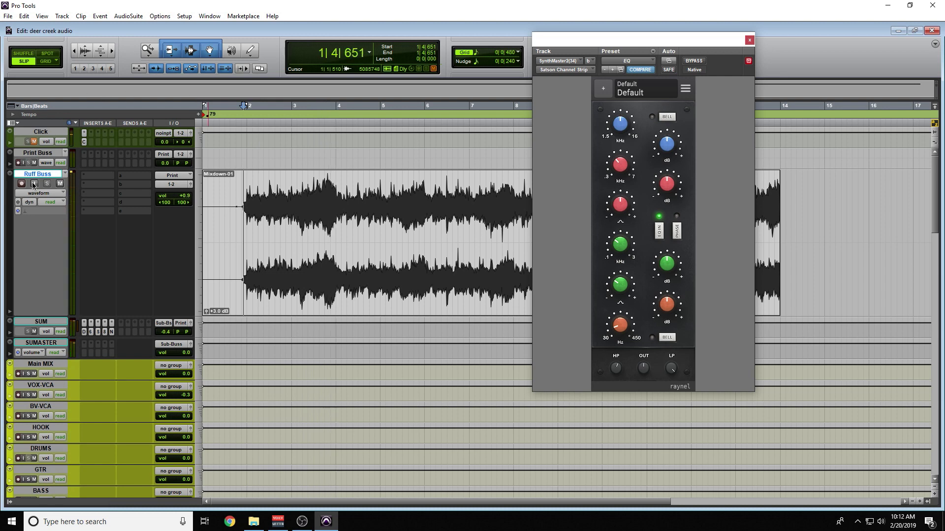
Step: Solo SynthMaster2(33), open its Satson CS insert, and play the track from just after bar 3 against the VU meter
{"action": "scroll", "coordinate": [208, 200], "scroll_direction": "down", "scroll_amount": 15}
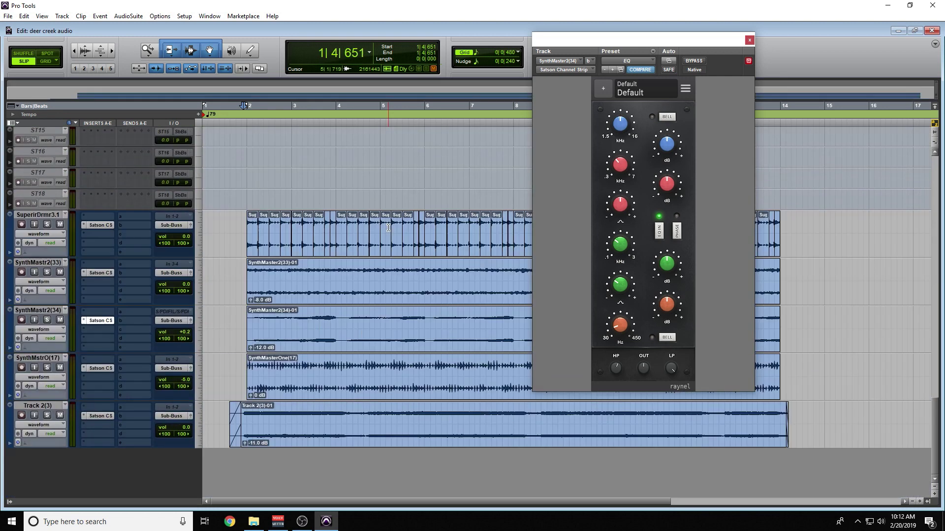
{"action": "scroll", "coordinate": [93, 288], "scroll_direction": "up", "scroll_amount": 1}
{"action": "left_click", "coordinate": [47, 274]}
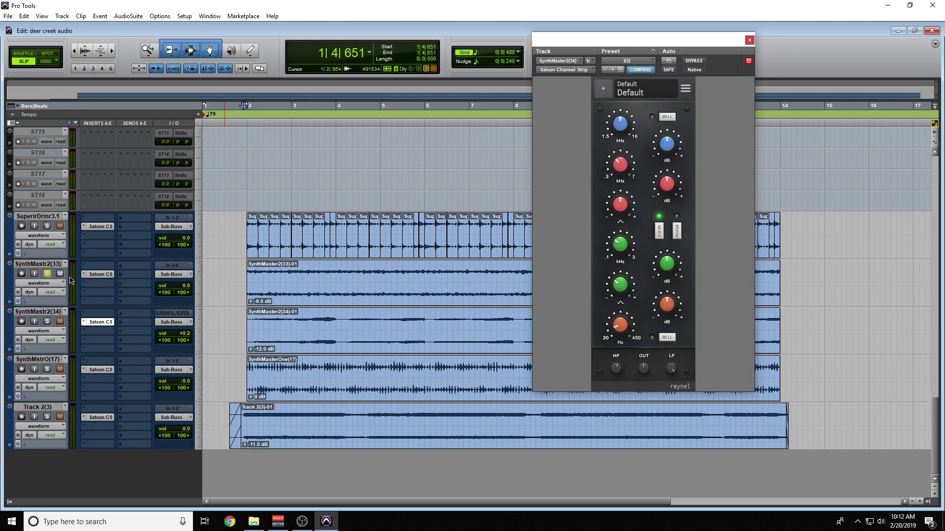
{"action": "left_click", "coordinate": [101, 274]}
{"action": "left_click", "coordinate": [295, 276]}
{"action": "key", "text": "space"}
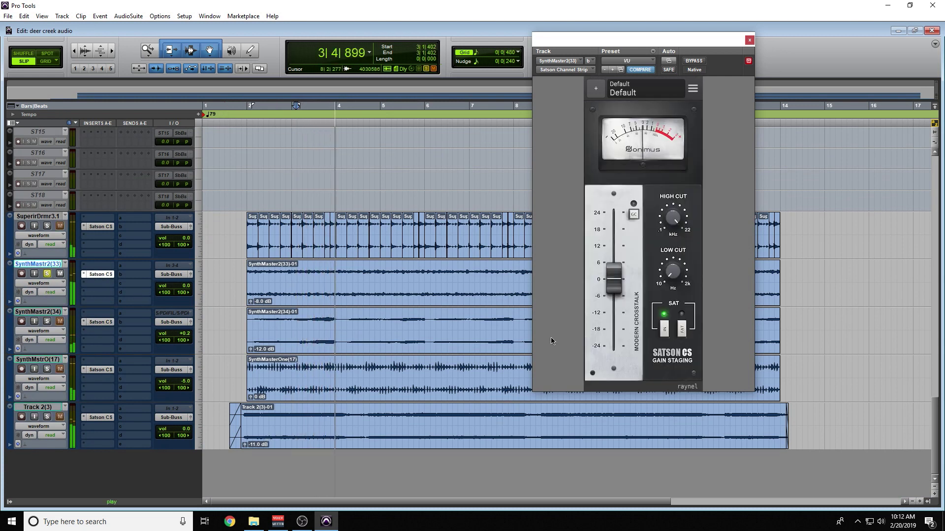
Step: Load the EQ preset in SynthMaster2(33)'s Satson CS, and show the Mix window with the plug-in window clear of the active channels
{"action": "left_click", "coordinate": [643, 61]}
{"action": "left_click", "coordinate": [644, 64]}
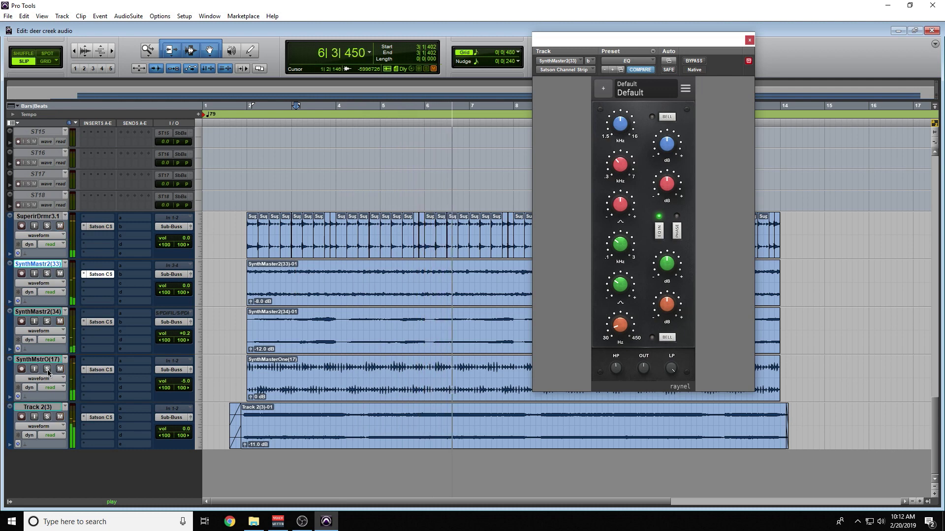
{"action": "left_click", "coordinate": [43, 312]}
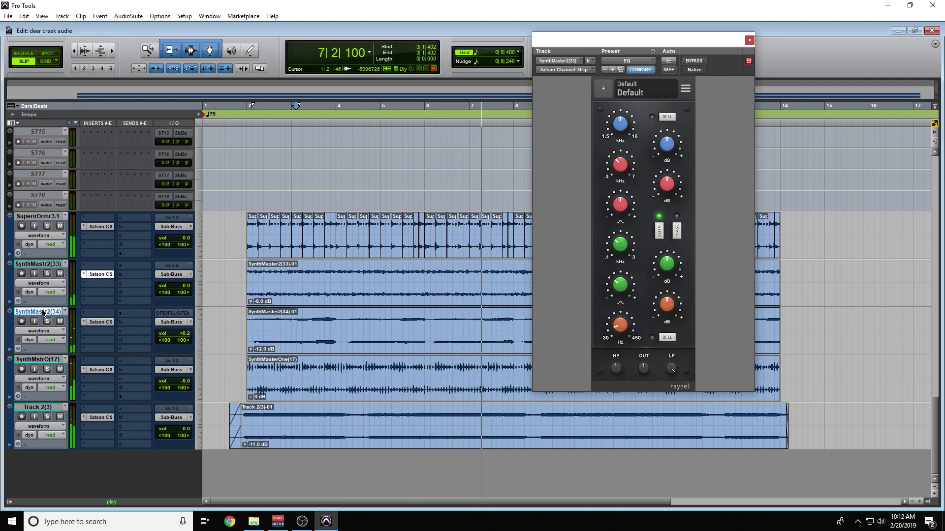
{"action": "key", "text": "ctrl+equal"}
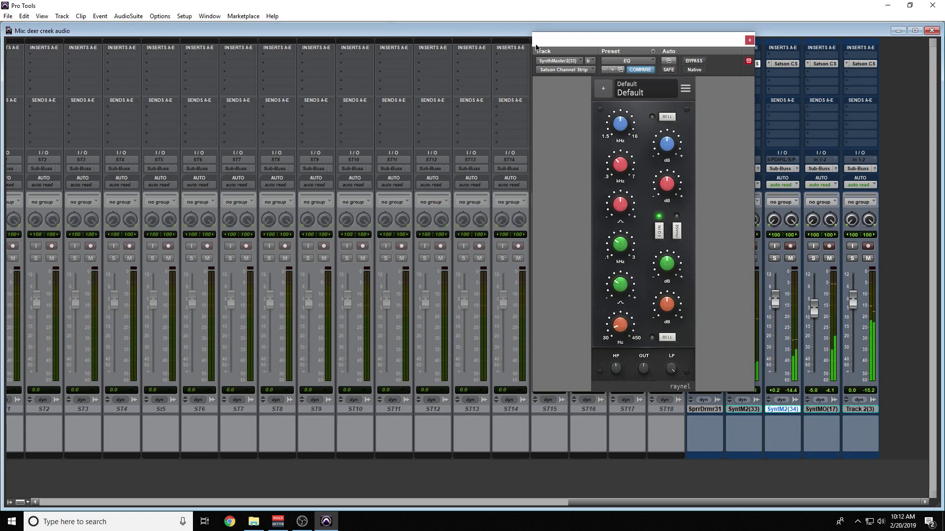
{"action": "left_click_drag", "start_coordinate": [536, 48], "coordinate": [349, 53]}
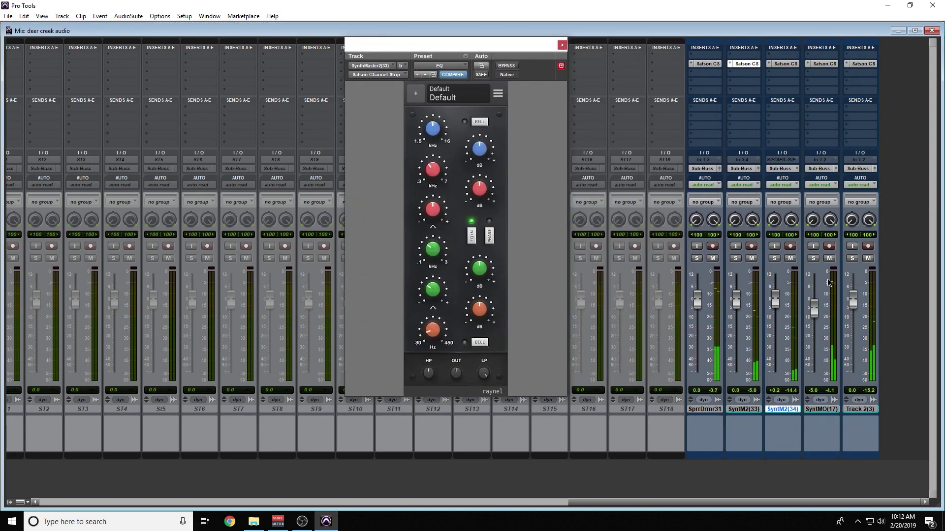
Step: Audition SynthMaster2(34), Track 2(3) and SynthMaster2(33) one after another in solo, leaving each unsoloed
{"action": "left_click", "coordinate": [774, 259]}
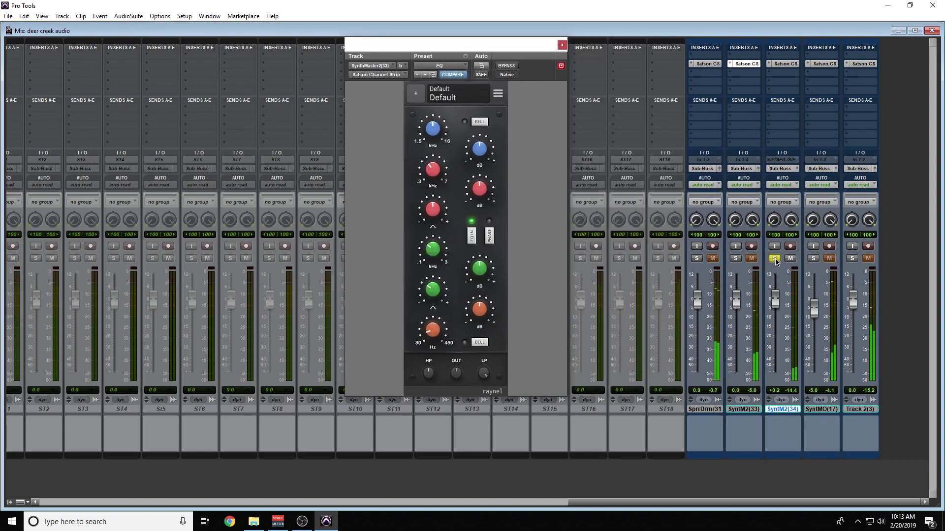
{"action": "left_click", "coordinate": [775, 259]}
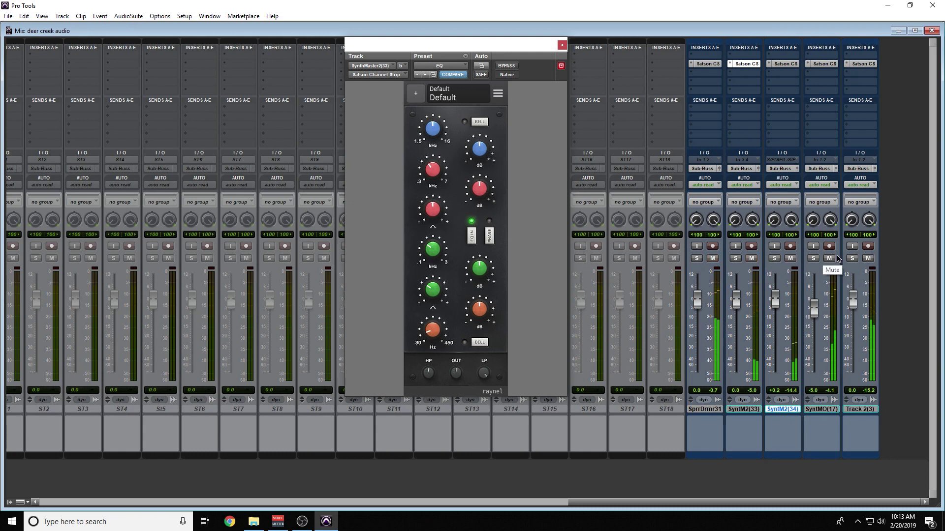
{"action": "left_click", "coordinate": [852, 259]}
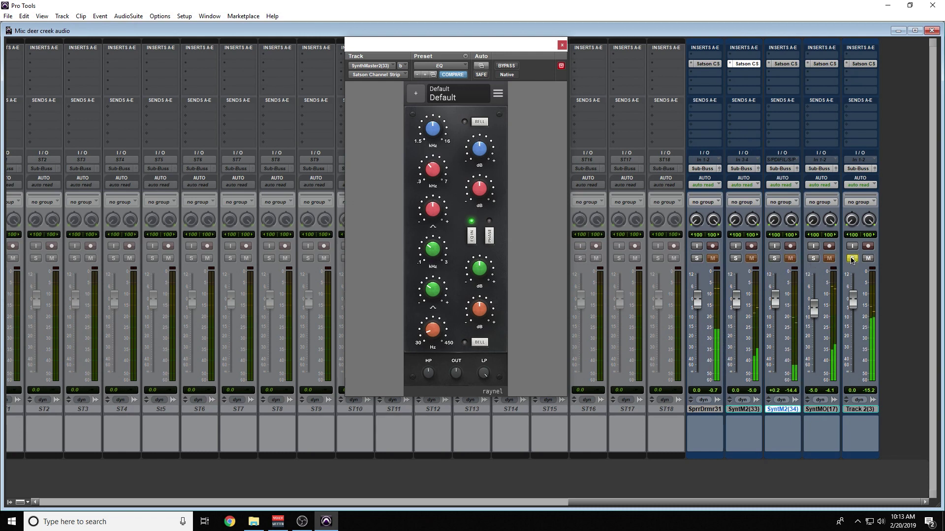
{"action": "left_click", "coordinate": [851, 259]}
{"action": "left_click", "coordinate": [735, 259]}
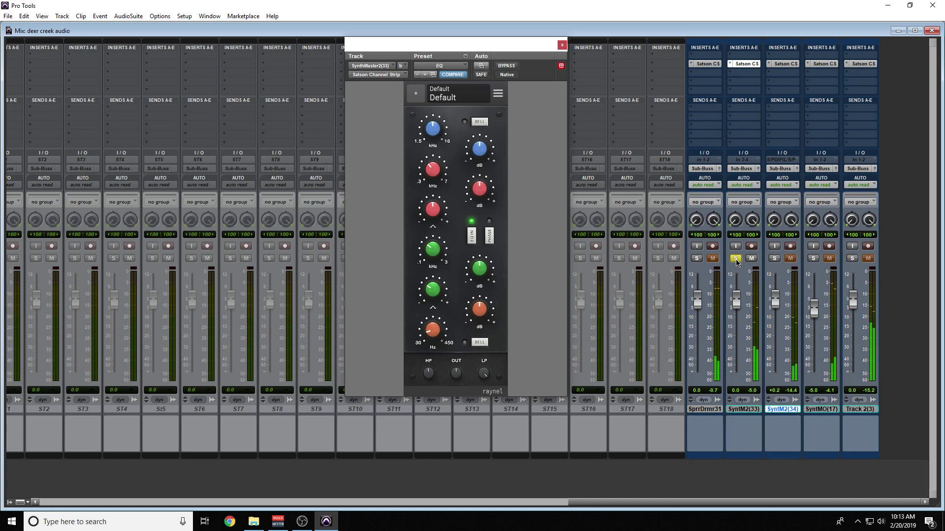
{"action": "left_click", "coordinate": [735, 259]}
Step: Select SynthMaster2(33), reopen its Satson CS insert from the Mix window, and return to the Edit window
{"action": "left_click", "coordinate": [740, 410]}
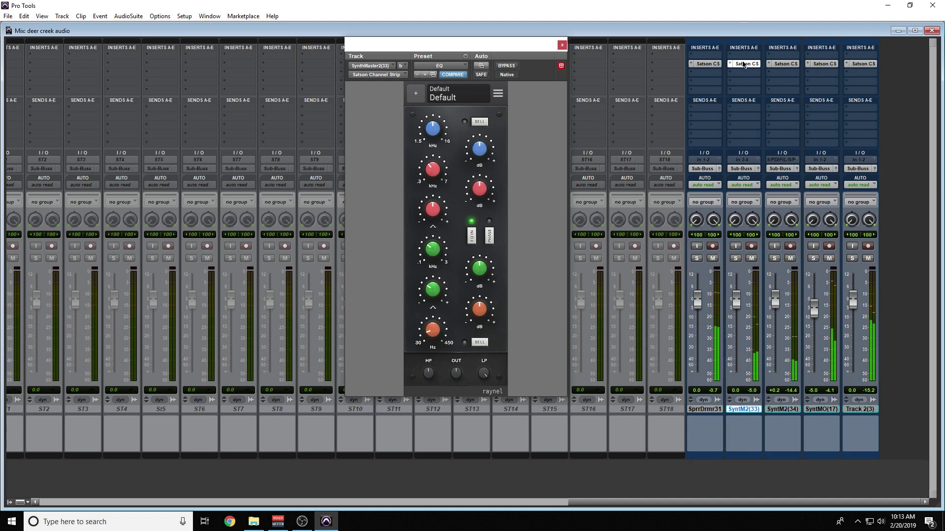
{"action": "left_click", "coordinate": [744, 64]}
{"action": "left_click", "coordinate": [743, 64]}
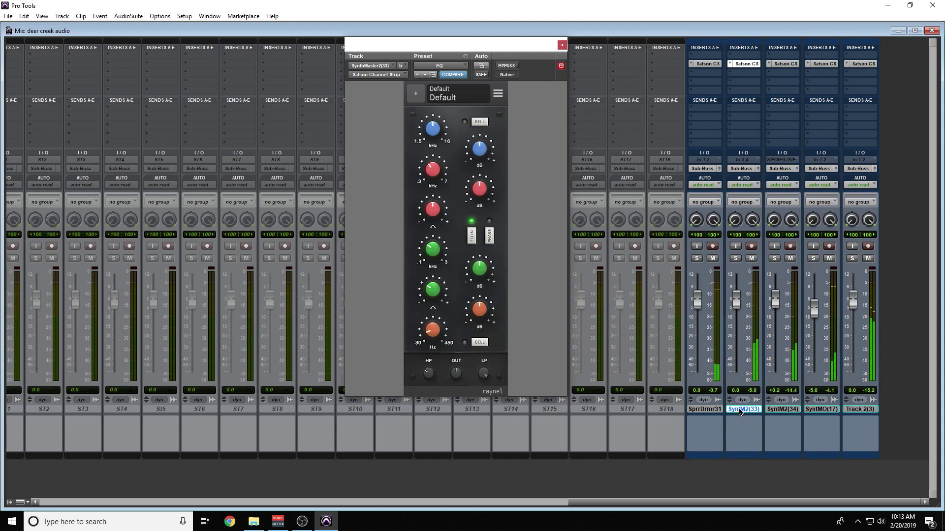
{"action": "key", "text": "ctrl+equal"}
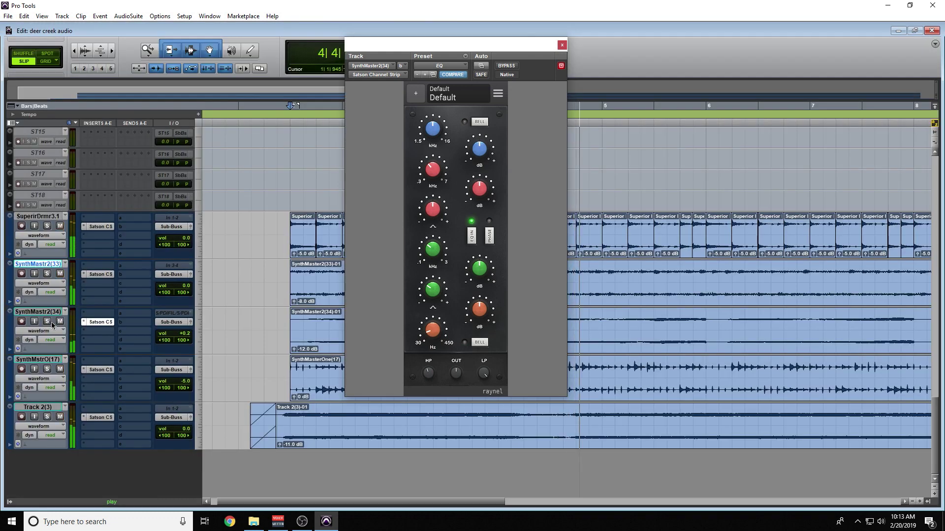
Step: Set SynthMaster2(34)'s output level to -1.2 dB by ear, checking it soloed and in the mix, and close its output window
{"action": "left_click", "coordinate": [191, 322]}
{"action": "left_click_drag", "start_coordinate": [725, 73], "coordinate": [300, 111]}
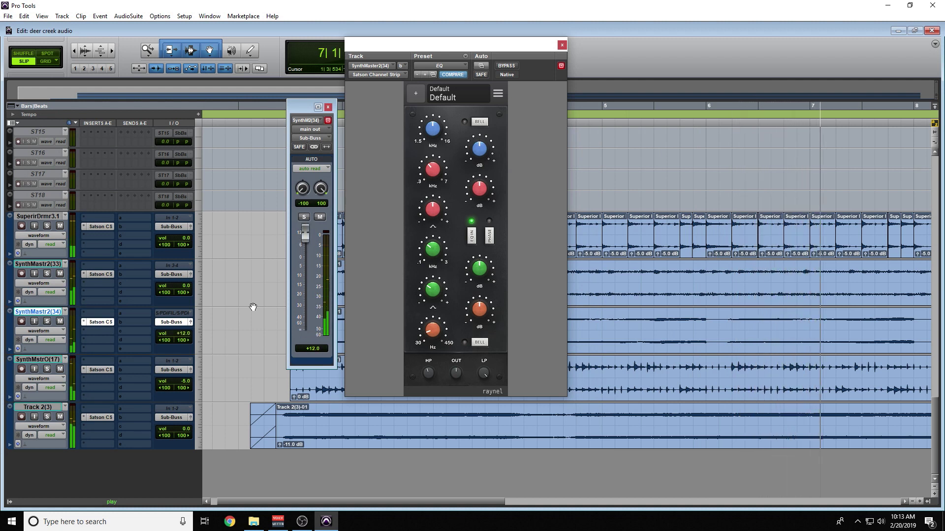
{"action": "key", "text": "shift+s"}
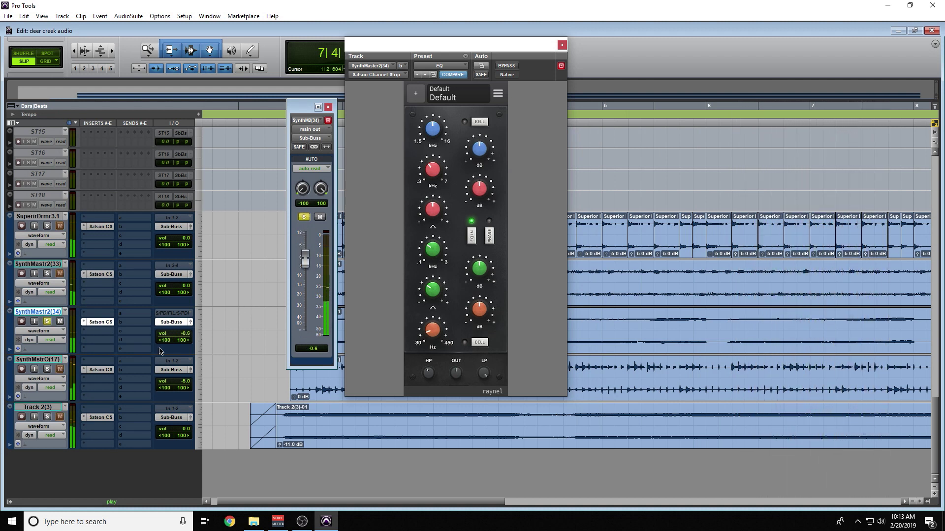
{"action": "key", "text": "shift+s"}
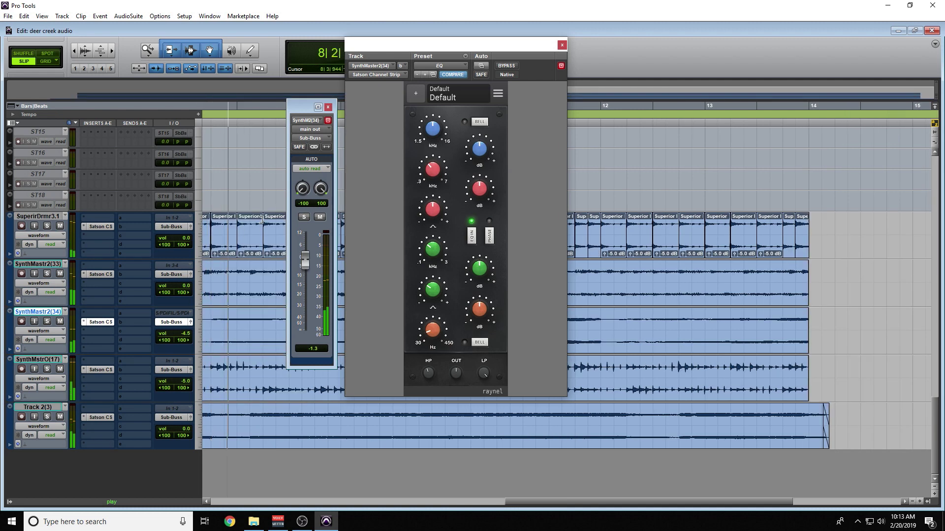
{"action": "left_click", "coordinate": [328, 106]}
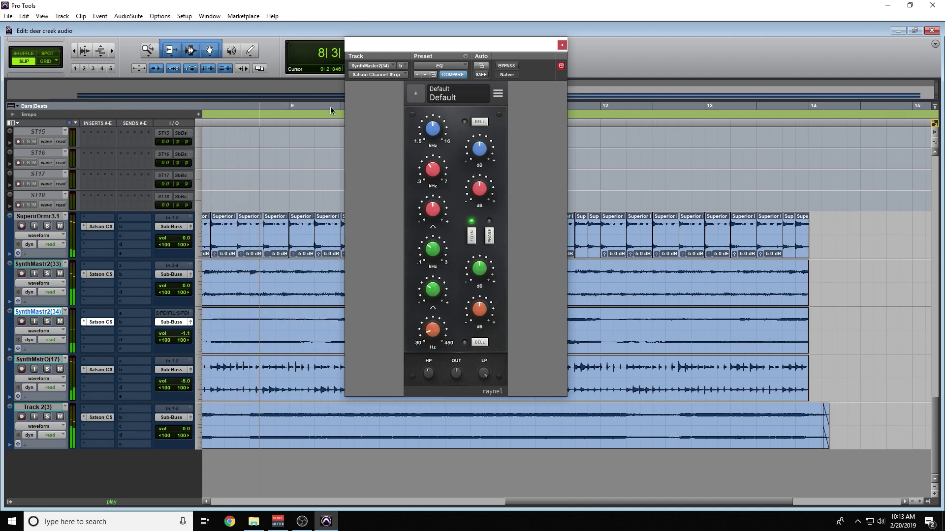
Step: Open SynthMaster2(33)'s Satson CS insert, replay from bar 2, and compare SynthMaster2(33) and SynthMaster2(34) in solo
{"action": "left_click", "coordinate": [47, 274]}
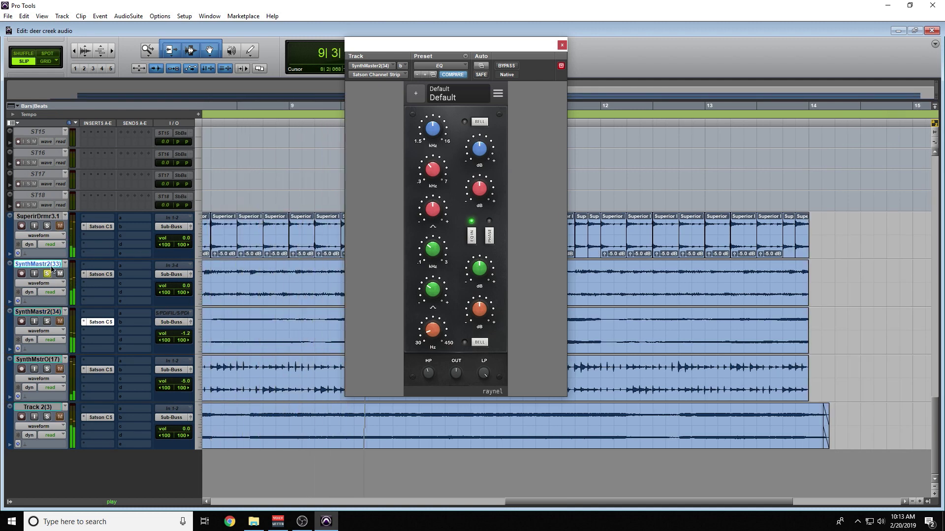
{"action": "left_click", "coordinate": [50, 274]}
{"action": "left_click", "coordinate": [103, 274]}
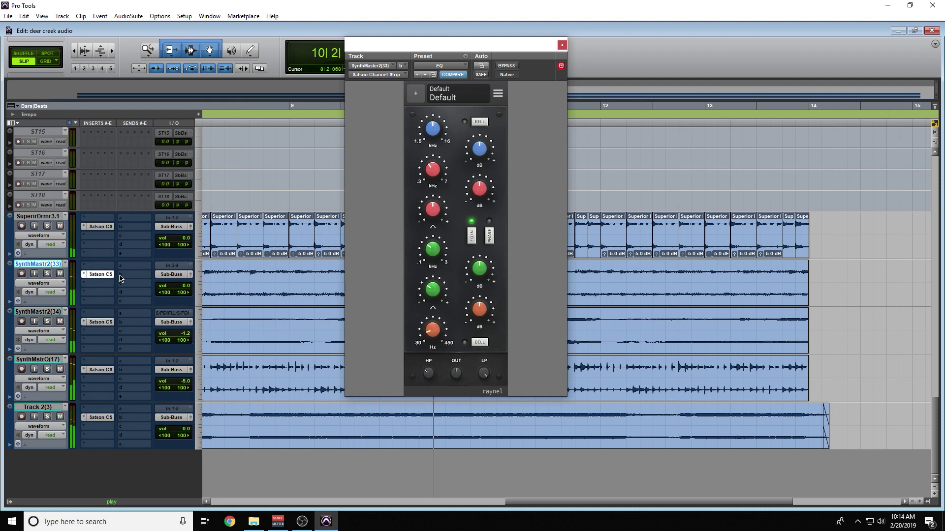
{"action": "left_click", "coordinate": [249, 296]}
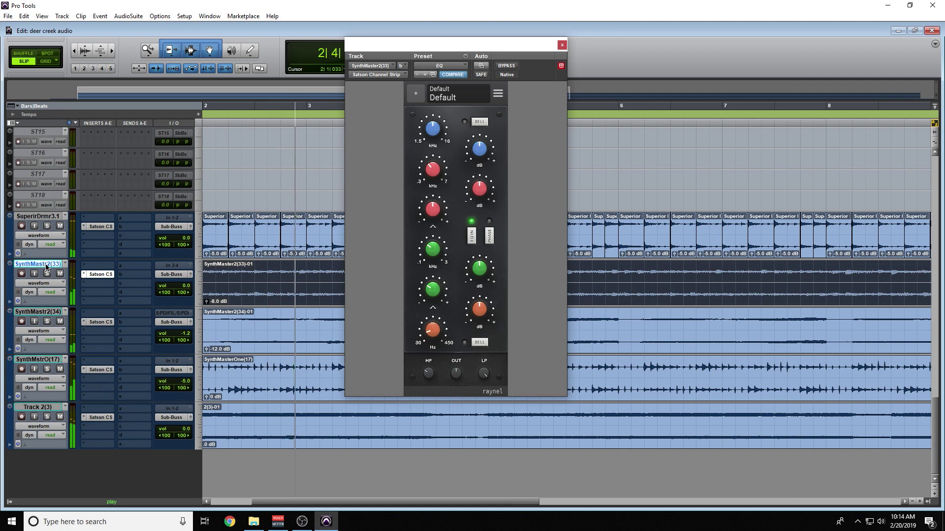
{"action": "key", "text": "shift+s"}
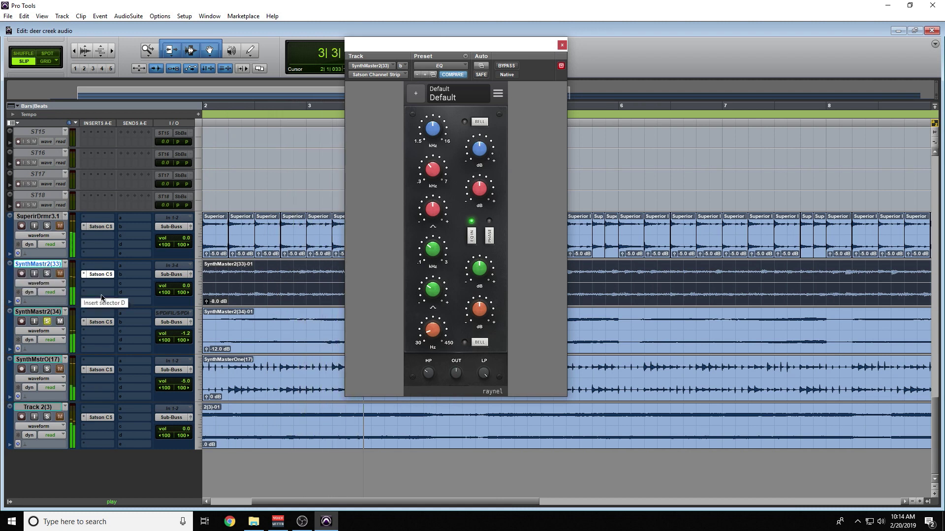
{"action": "key", "text": "shift+s"}
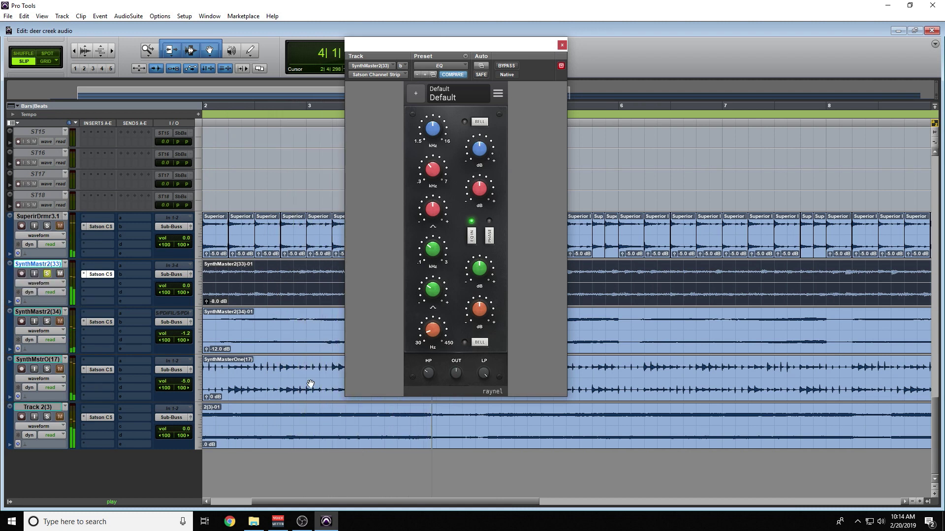
Step: Compare SynthMaster2(33)'s EQ bypassed and active, set the track's volume to +1.6 dB, and leave it unsoloed with the plug-in closed
{"action": "left_click", "coordinate": [506, 66]}
{"action": "left_click", "coordinate": [506, 66]}
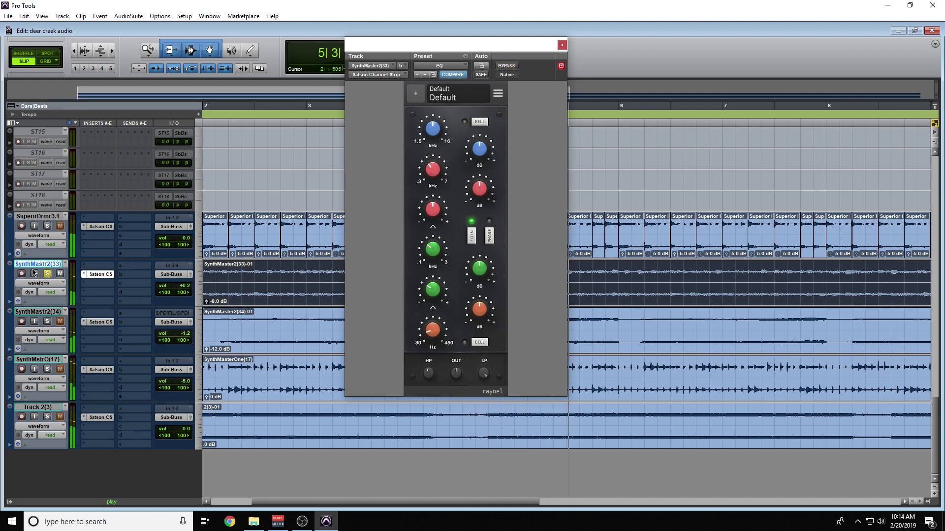
{"action": "left_click", "coordinate": [47, 275]}
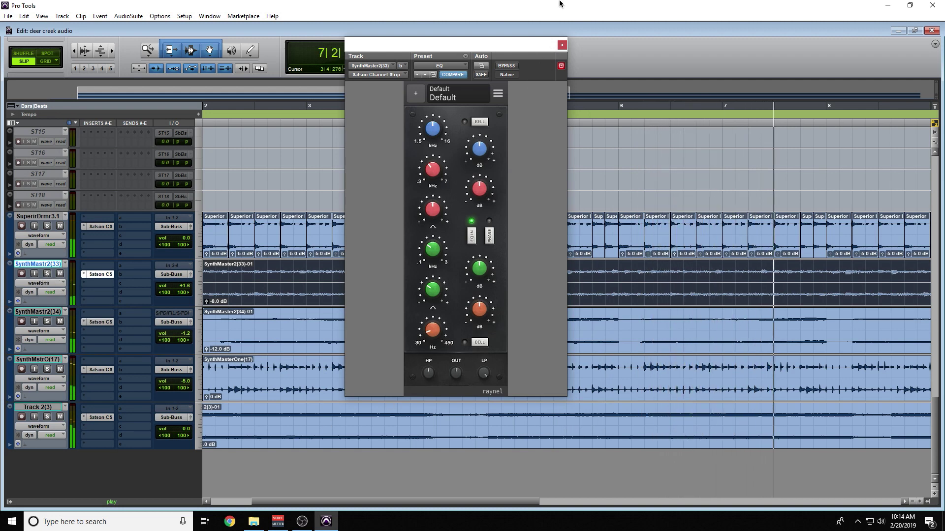
{"action": "left_click", "coordinate": [100, 274]}
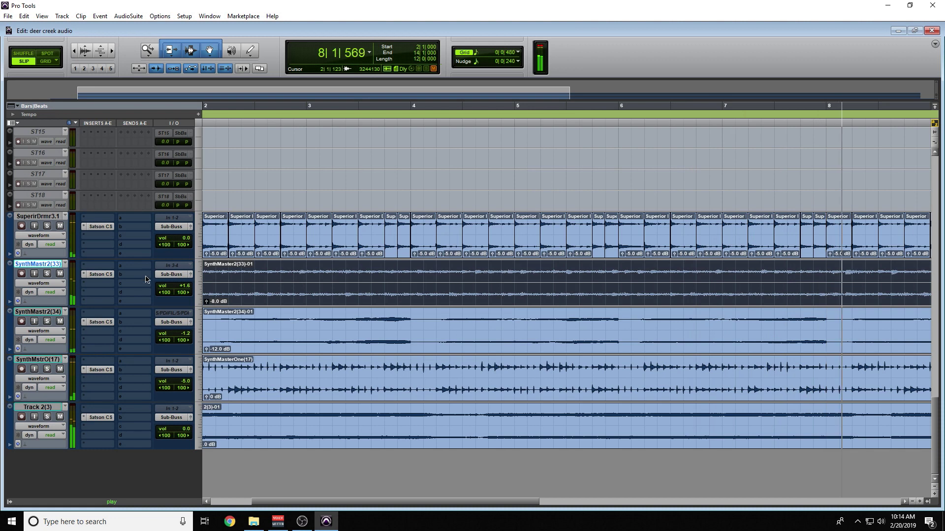
Step: Set Track 2(3)'s volume to -0.6 dB, checking it on its Satson CS VU meter soloed and in the mix, and close the plug-in
{"action": "left_click", "coordinate": [48, 408]}
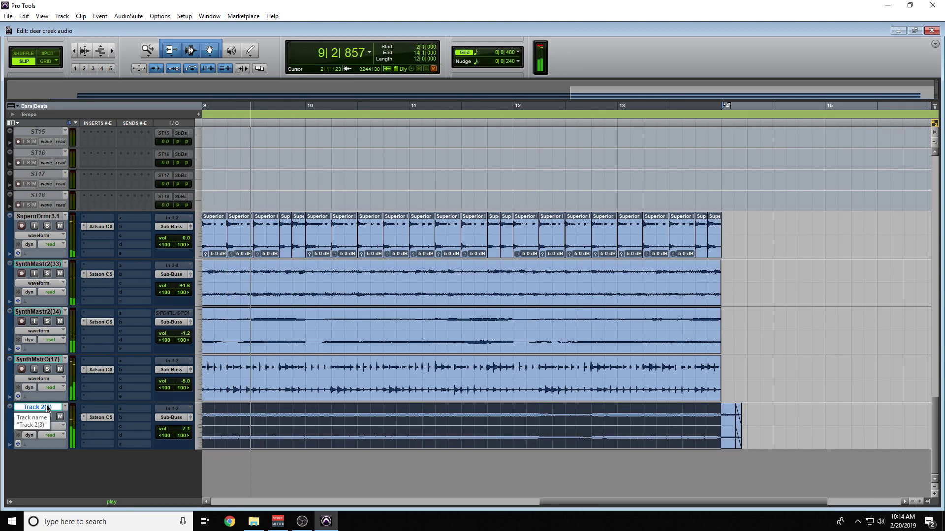
{"action": "left_click", "coordinate": [100, 419]}
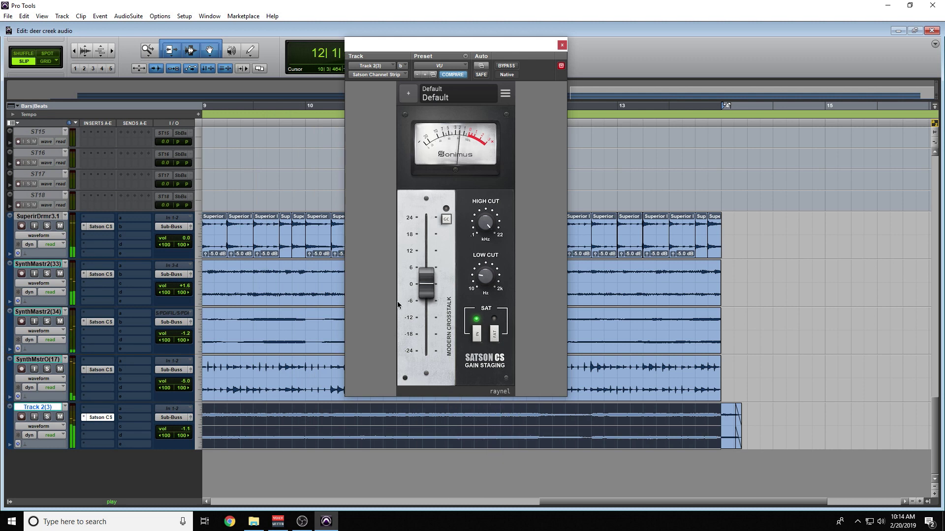
{"action": "key", "text": "shift+s"}
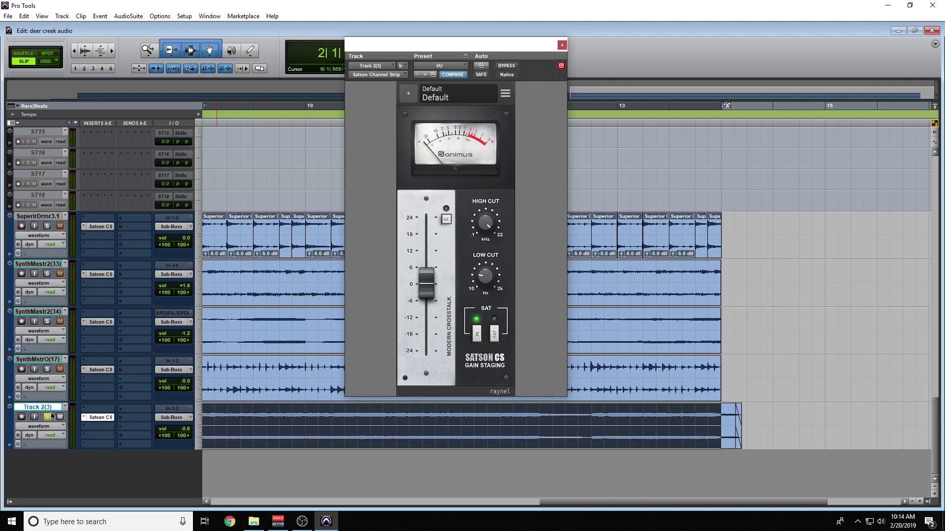
{"action": "key", "text": "space"}
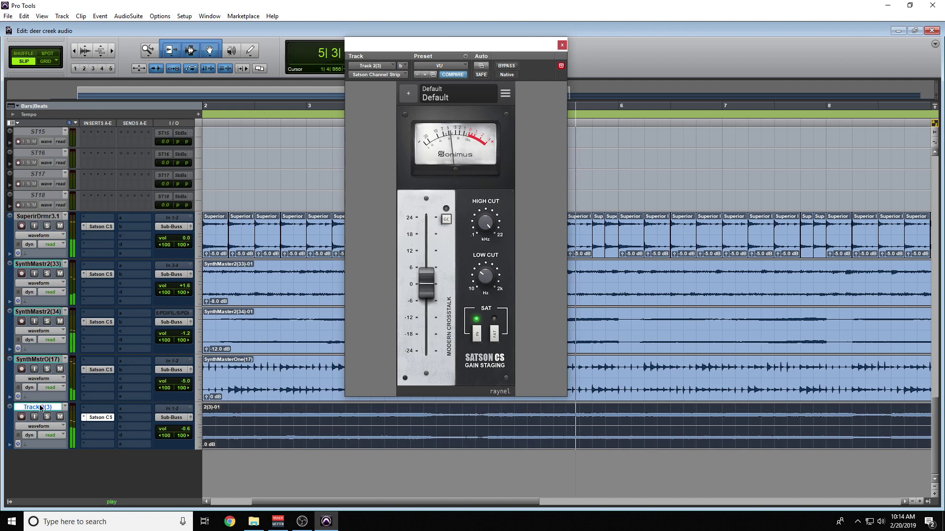
{"action": "left_click", "coordinate": [562, 45]}
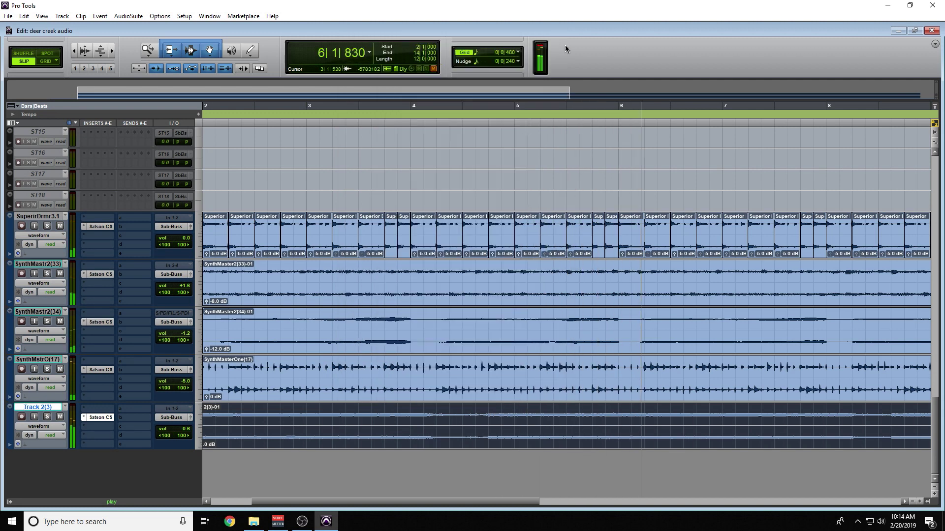
Step: Set SynthMstrO(17)'s output level to -8.5 dB after solo checks against the mix, close its output window, and stop playback
{"action": "key", "text": "alt+a"}
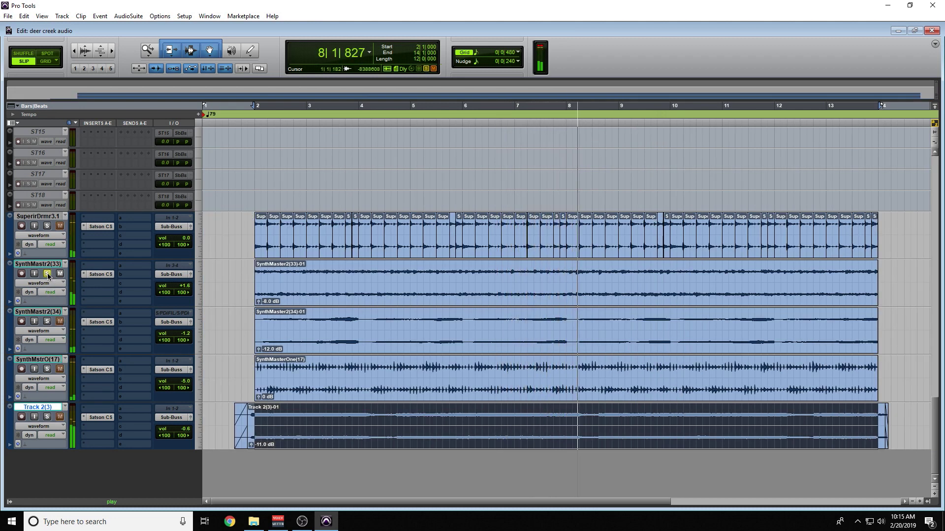
{"action": "left_click", "coordinate": [49, 359]}
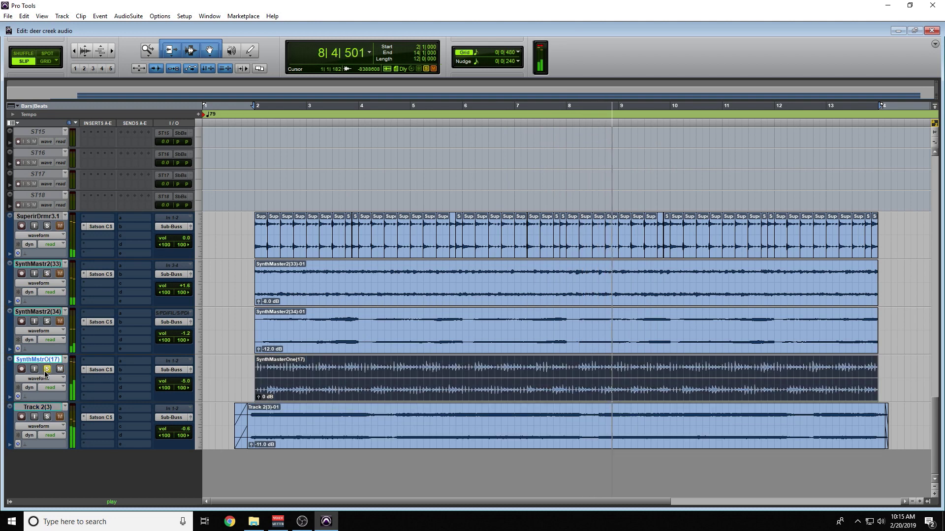
{"action": "left_click", "coordinate": [190, 370]}
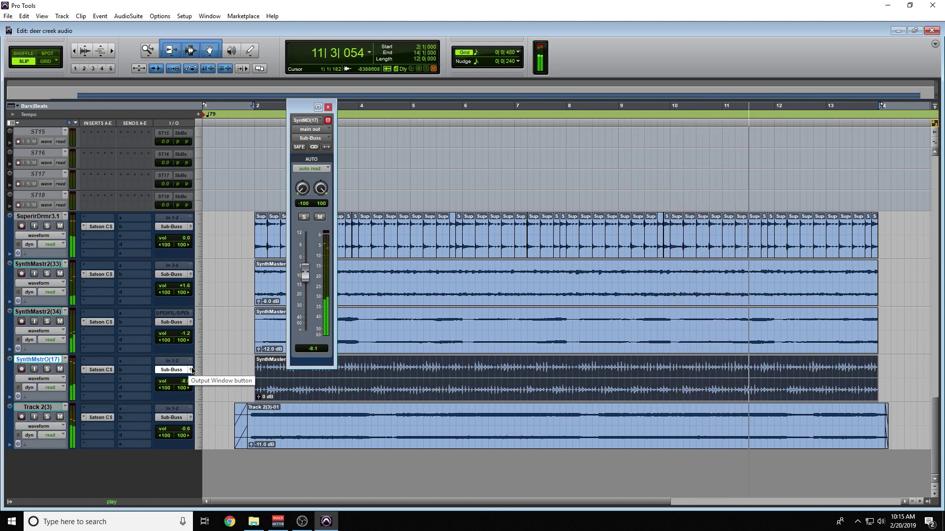
{"action": "left_click", "coordinate": [328, 107]}
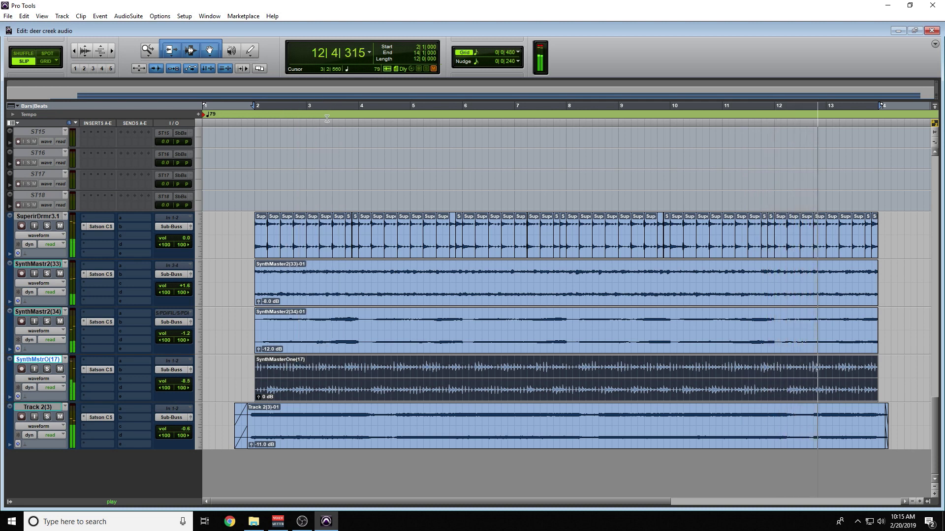
{"action": "key", "text": "space"}
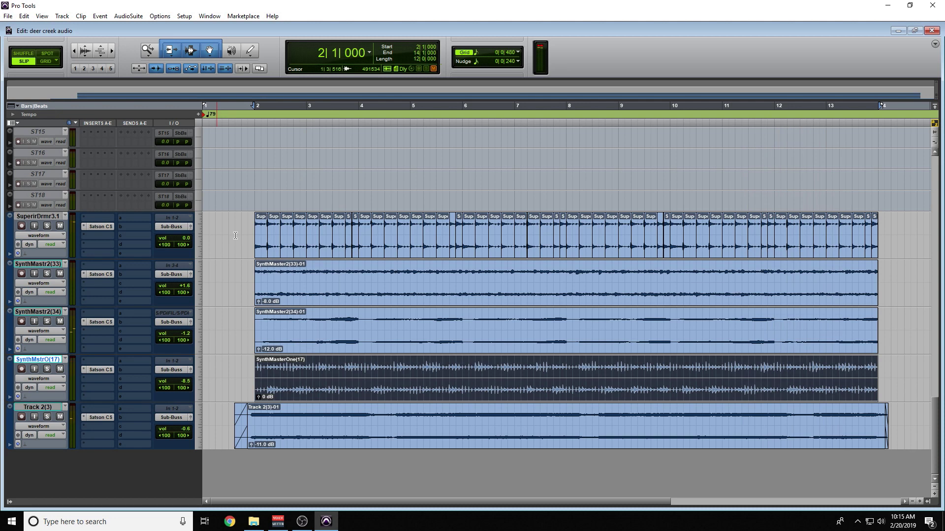
Step: Open the Satson CS insert on SuperirDrmr3.1 and play the track in solo from bar 2
{"action": "left_click", "coordinate": [100, 227]}
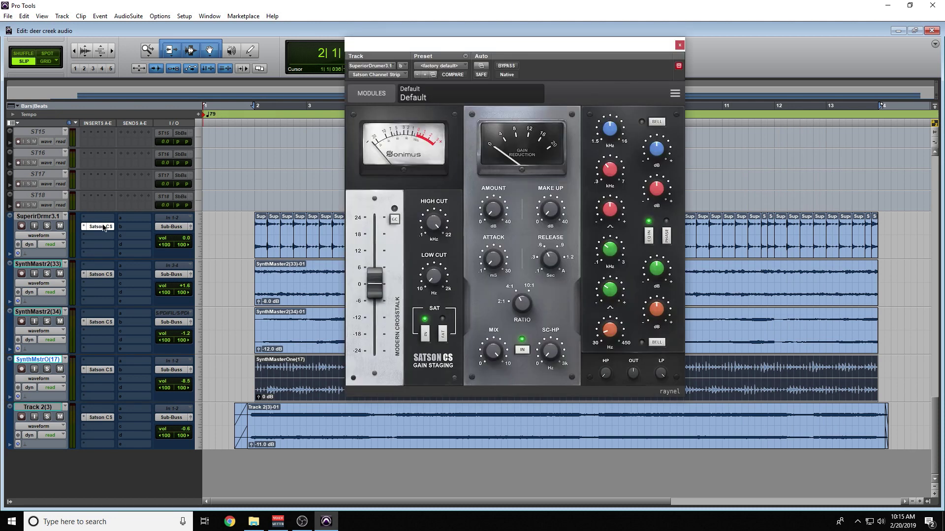
{"action": "left_click", "coordinate": [232, 227]}
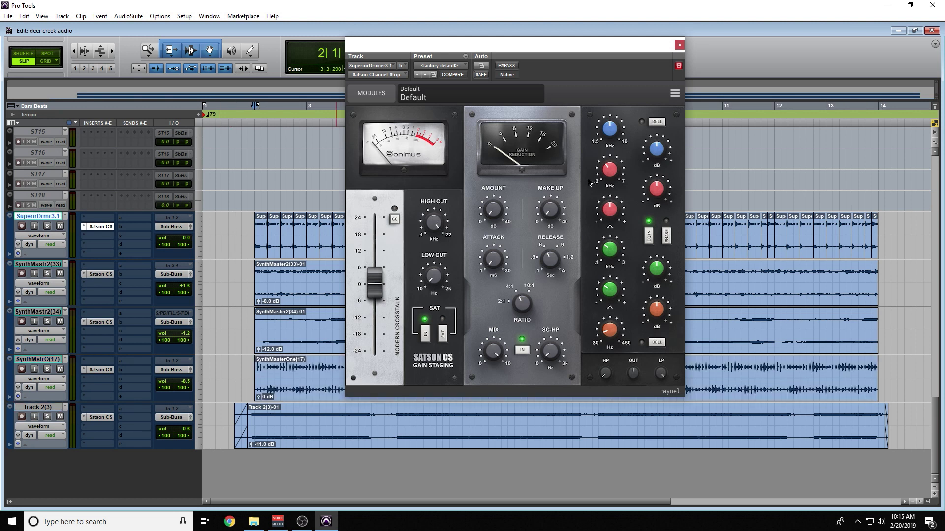
{"action": "left_click", "coordinate": [46, 226]}
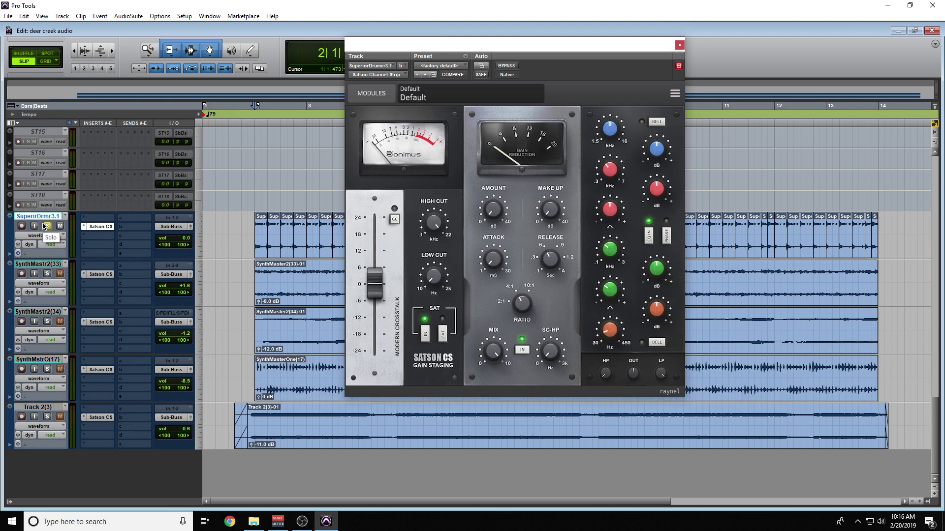
{"action": "key", "text": "space"}
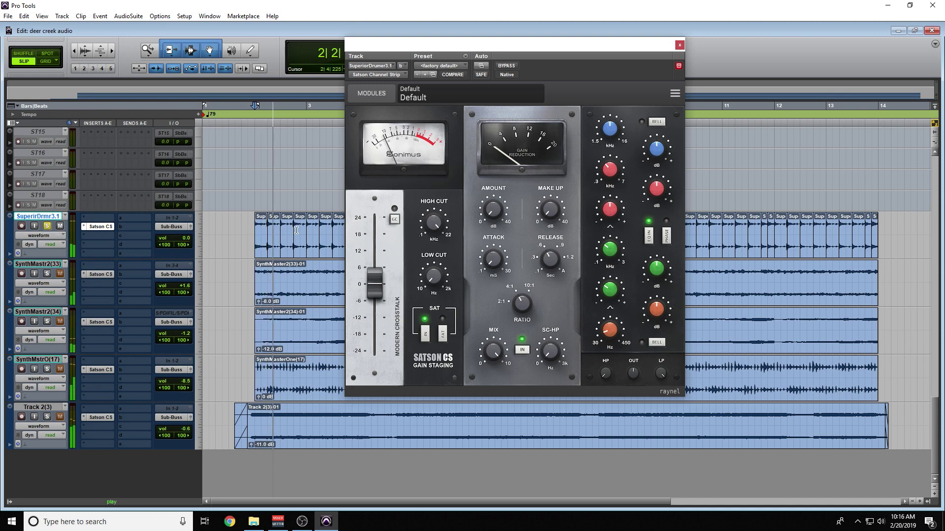
Step: Move the EQ module ahead of the compressor in the drum track's channel strip, and shift the plug-in window aside
{"action": "left_click_drag", "start_coordinate": [649, 123], "coordinate": [511, 134]}
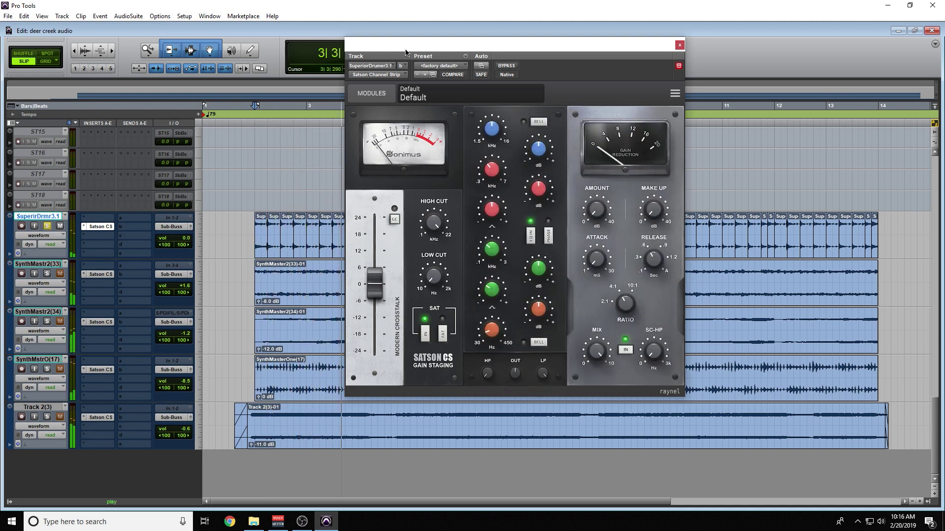
{"action": "left_click_drag", "start_coordinate": [502, 45], "coordinate": [427, 50]}
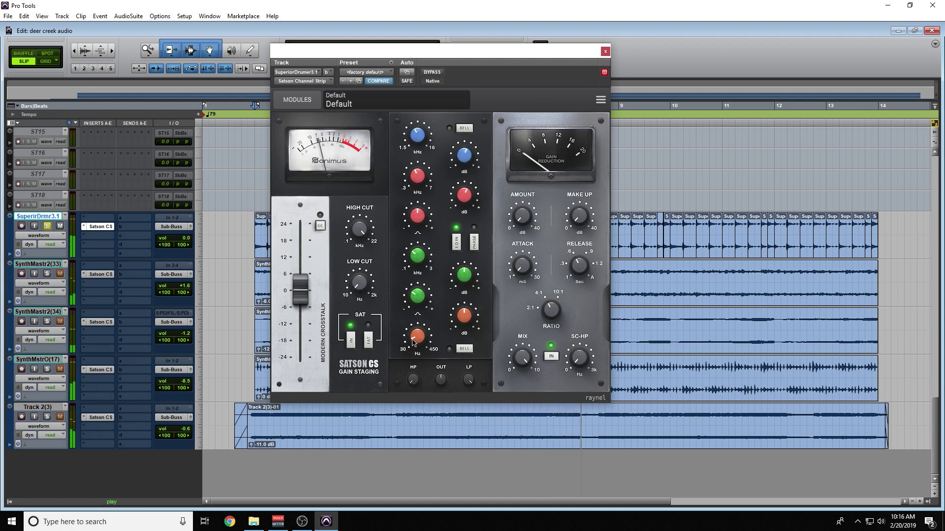
Step: Compare the soloed drums with Satson CS bypassed and active several times during playback, leaving the plug-in active
{"action": "left_click", "coordinate": [430, 73]}
{"action": "left_click", "coordinate": [431, 73]}
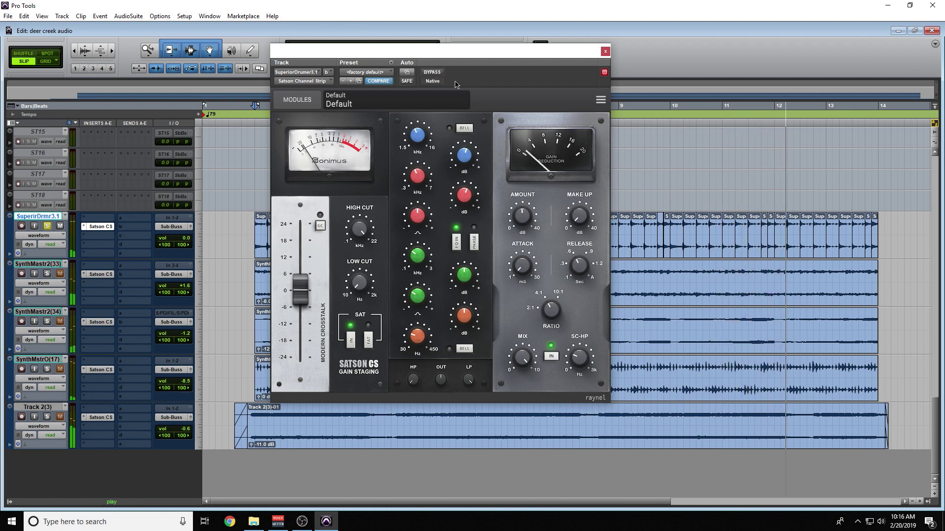
{"action": "left_click", "coordinate": [431, 72]}
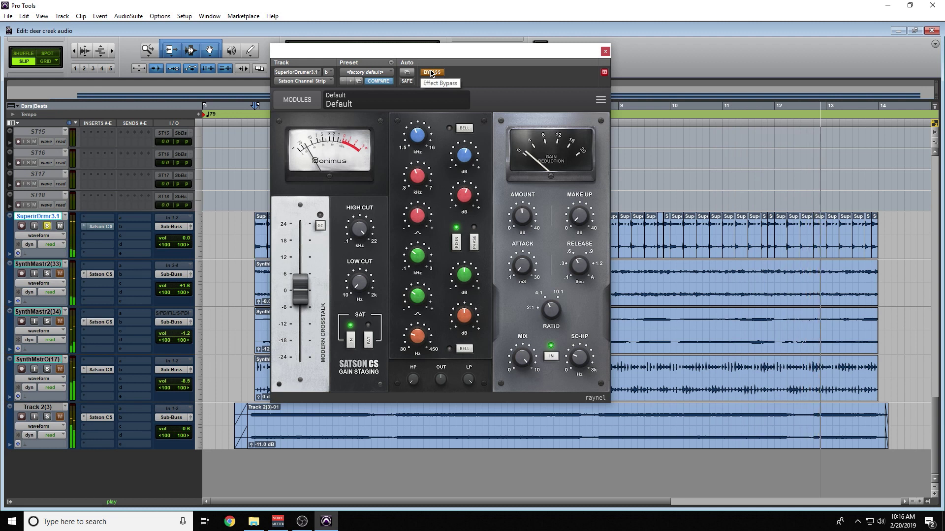
{"action": "left_click", "coordinate": [431, 72]}
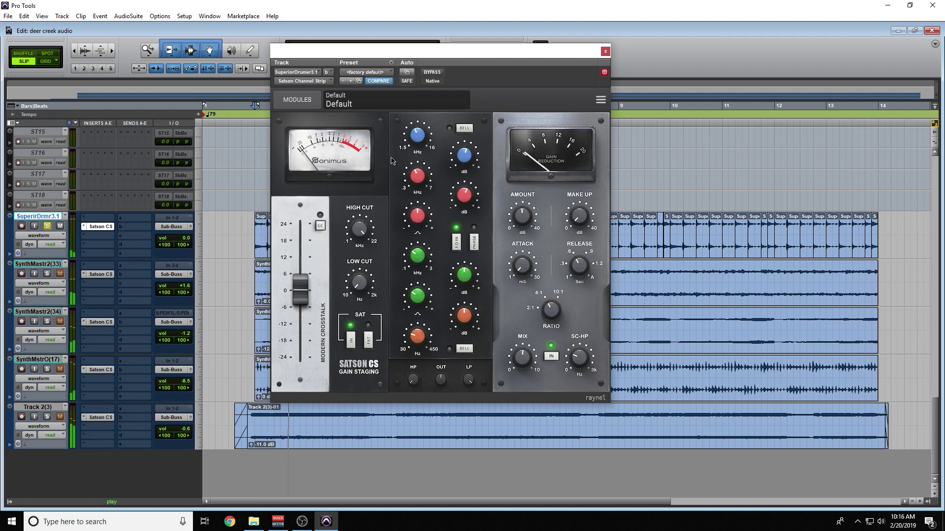
{"action": "left_click", "coordinate": [432, 73]}
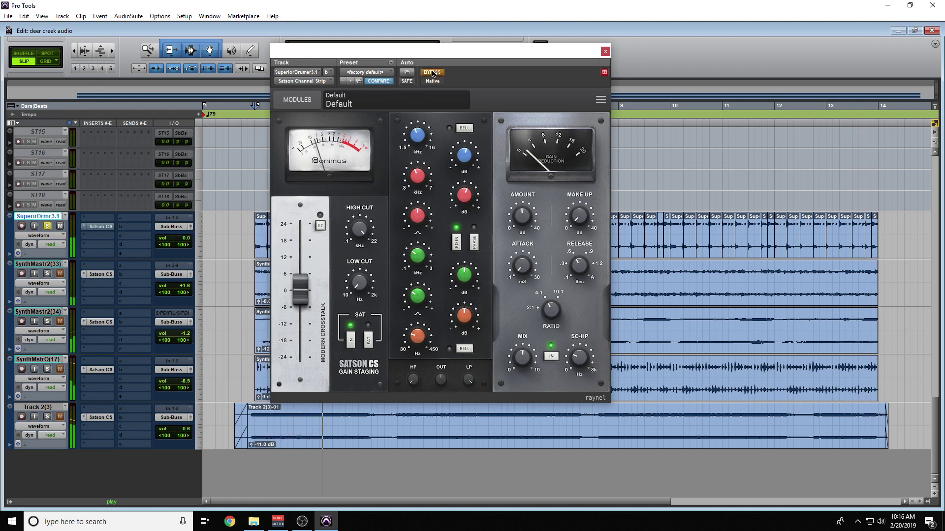
{"action": "left_click", "coordinate": [432, 72]}
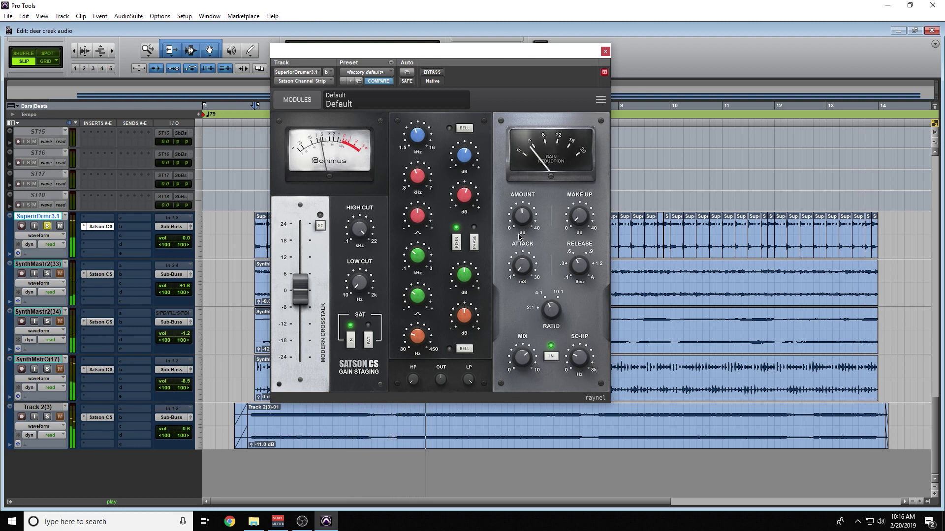
{"action": "left_click", "coordinate": [428, 73]}
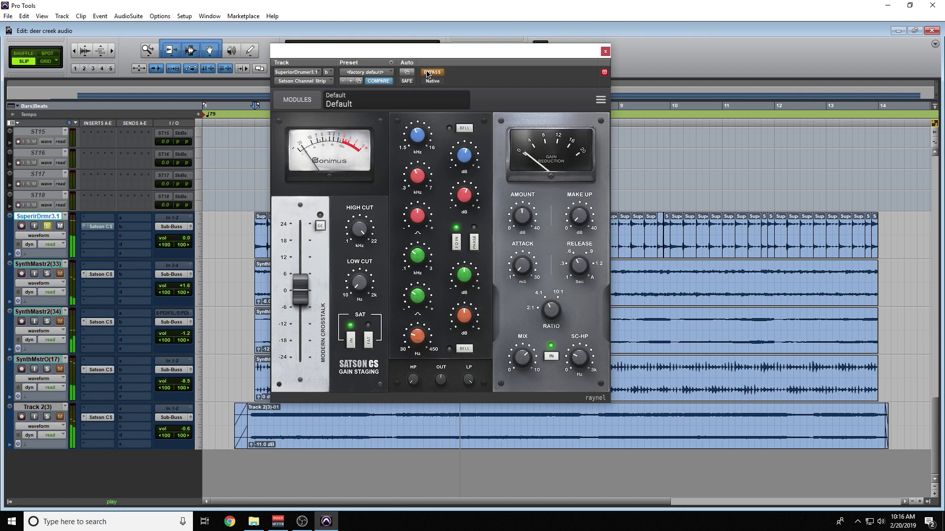
{"action": "left_click", "coordinate": [427, 73]}
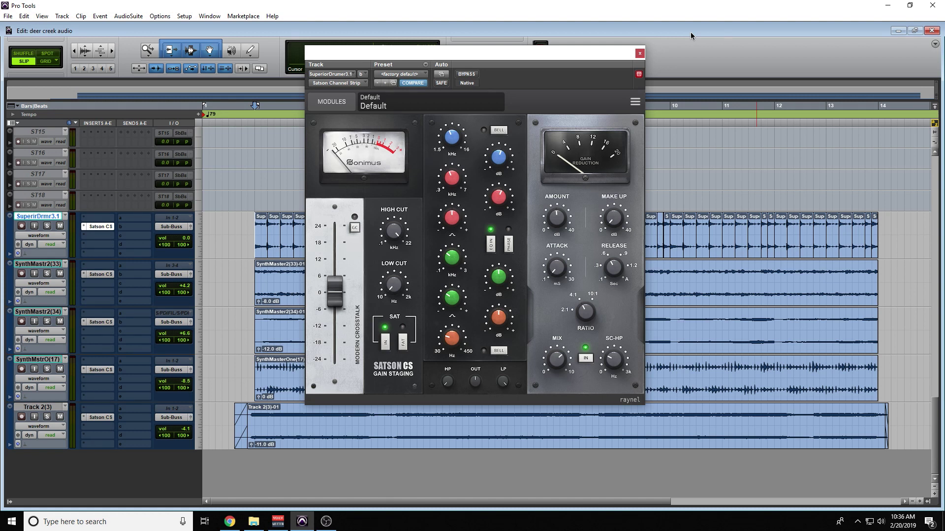
Step: Review Satson CS's preset options and the VU meter's 0VU reference levels, from -20 to -12 dbFs
{"action": "left_click", "coordinate": [376, 107]}
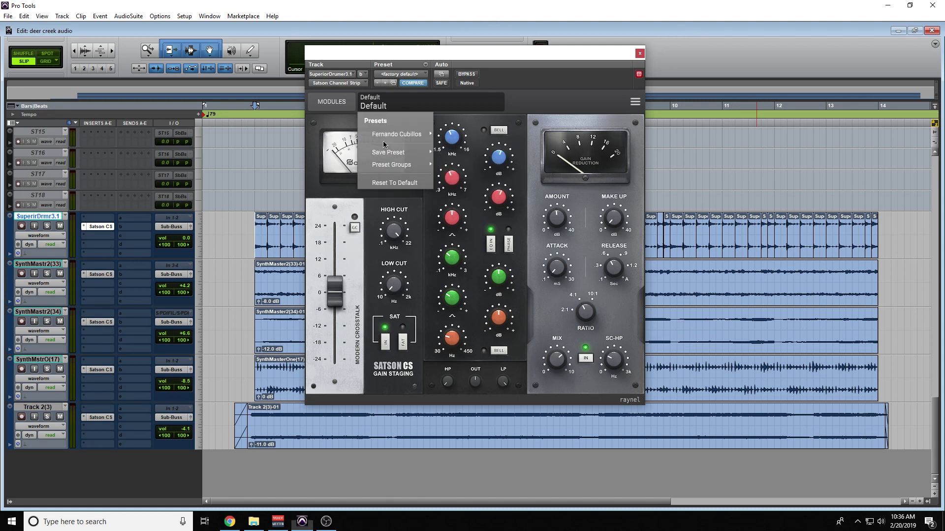
{"action": "left_click", "coordinate": [524, 83]}
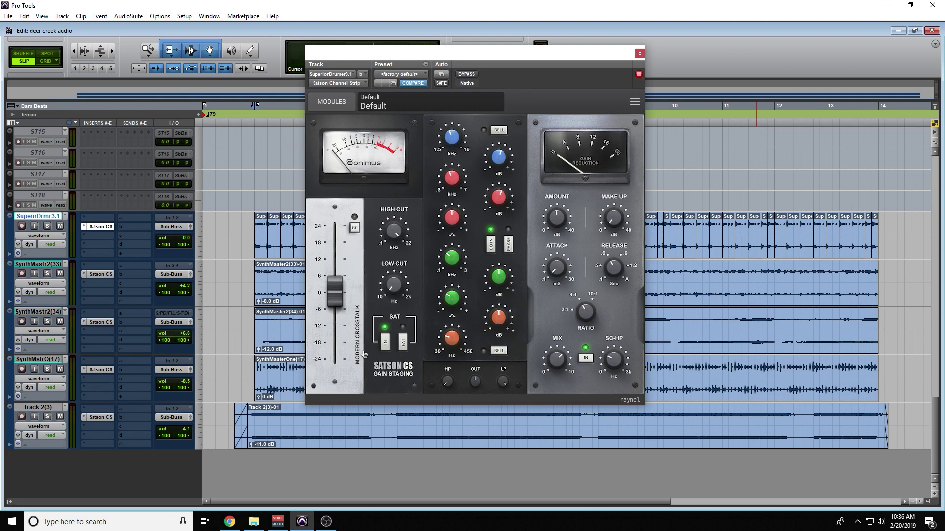
{"action": "left_click", "coordinate": [365, 151]}
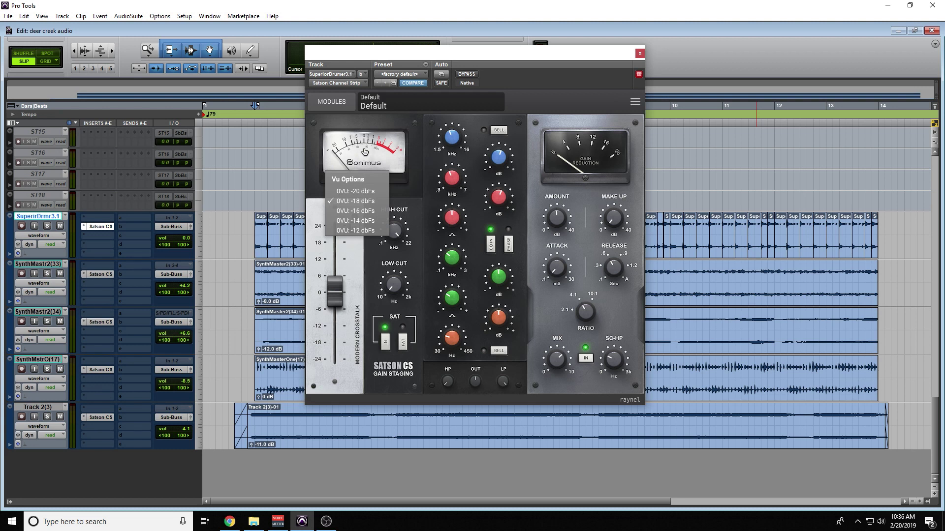
{"action": "left_click", "coordinate": [352, 235]}
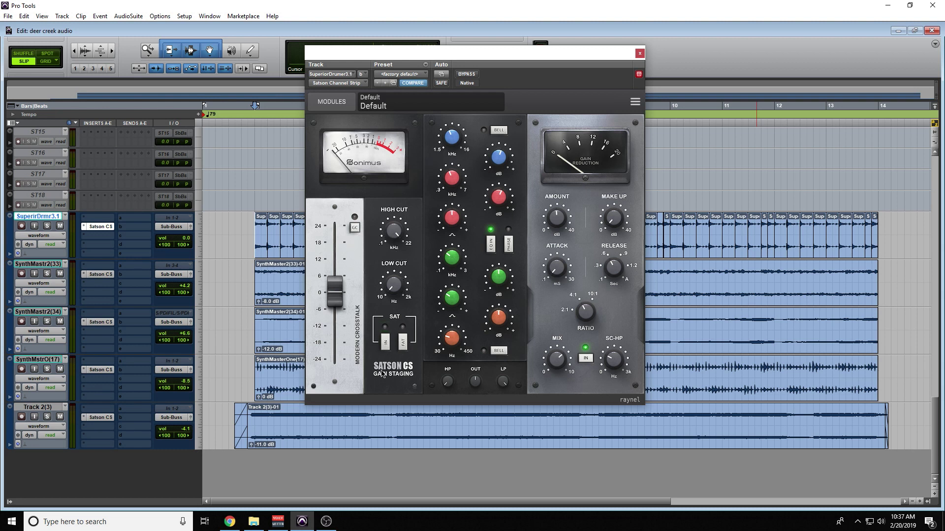
Step: Try the FAT saturation, EQ IN and PHASE switches on the drum channel strip, leaving the EQ active and phase off
{"action": "left_click", "coordinate": [401, 349]}
{"action": "left_click", "coordinate": [491, 246]}
{"action": "left_click", "coordinate": [491, 246]}
{"action": "left_click", "coordinate": [508, 246]}
{"action": "left_click", "coordinate": [508, 248]}
{"action": "left_click", "coordinate": [493, 246]}
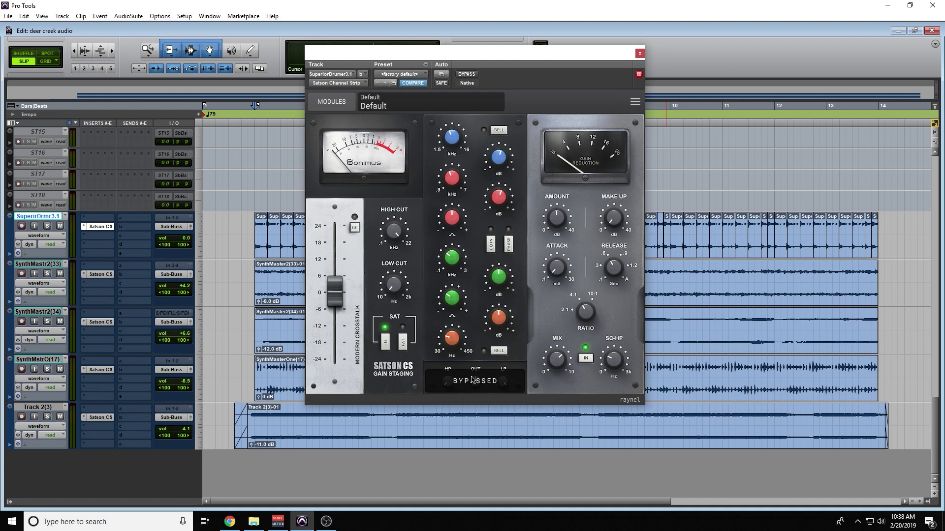
{"action": "left_click", "coordinate": [495, 246]}
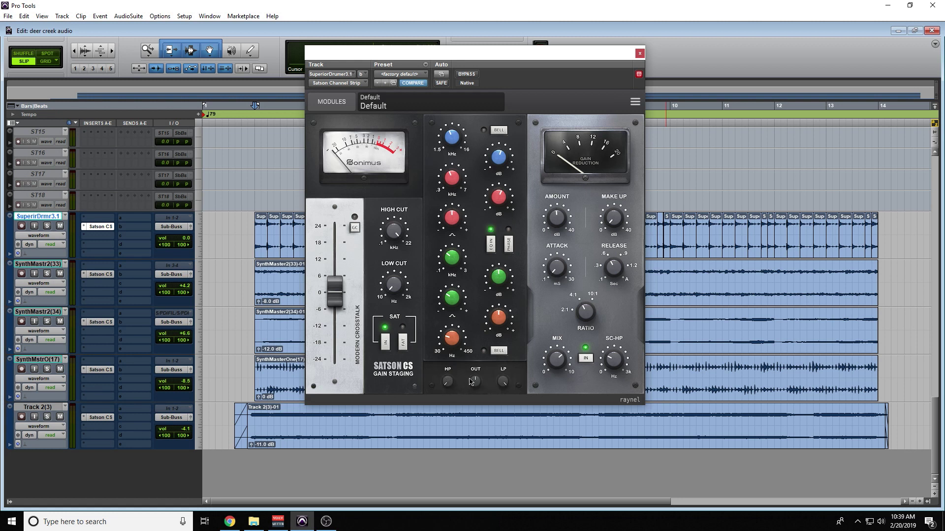
Step: Review Satson CS's oversampling choices in the plug-in options and close them
{"action": "left_click", "coordinate": [635, 102]}
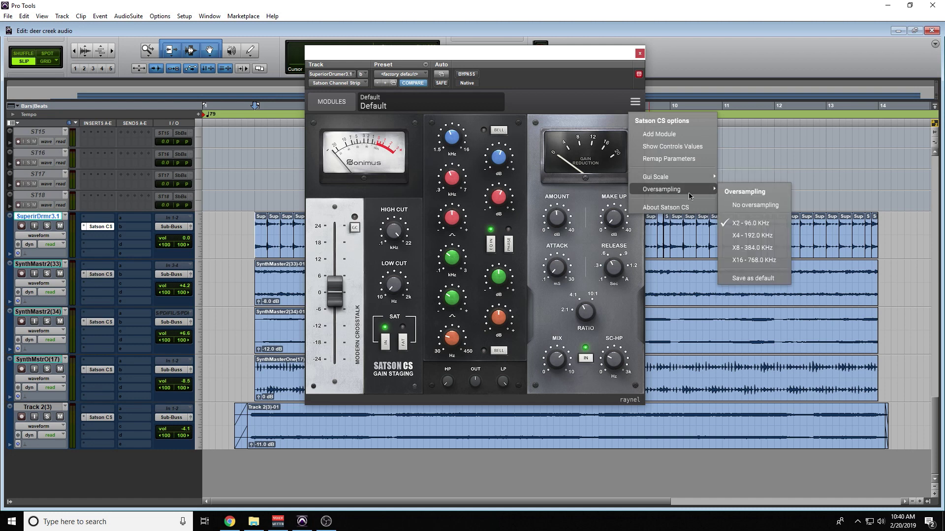
{"action": "left_click", "coordinate": [573, 111]}
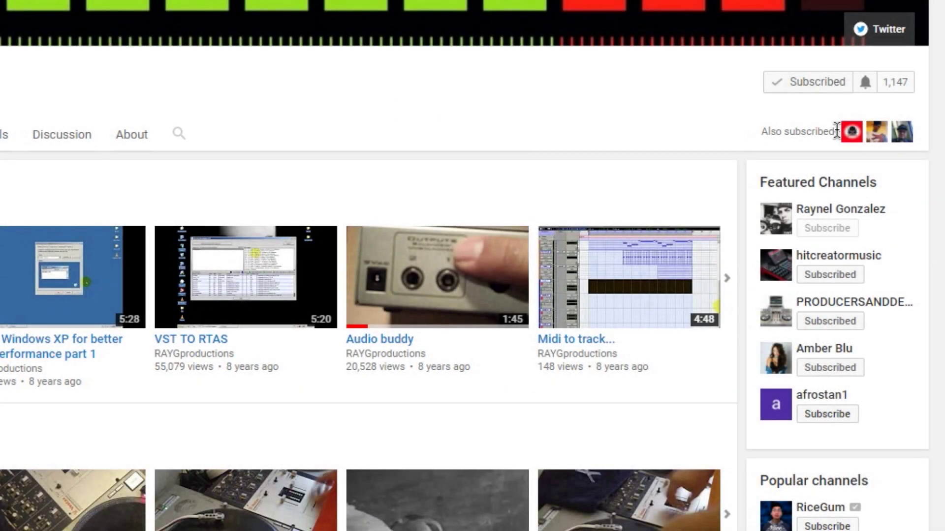
Step: Switch to the RAYGproductions YouTube channel page and turn on all notifications for the channel, saving the setting
{"action": "left_click", "coordinate": [865, 83]}
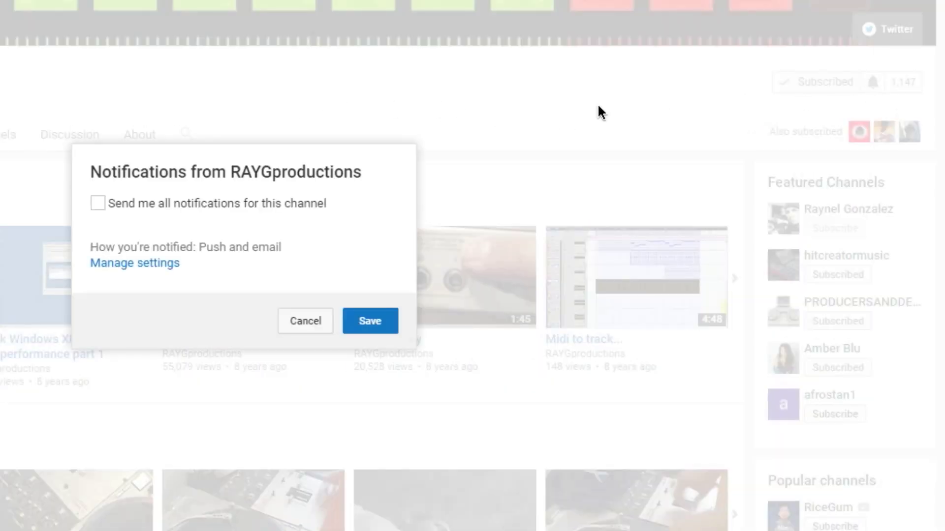
{"action": "left_click", "coordinate": [161, 203]}
{"action": "left_click", "coordinate": [361, 320]}
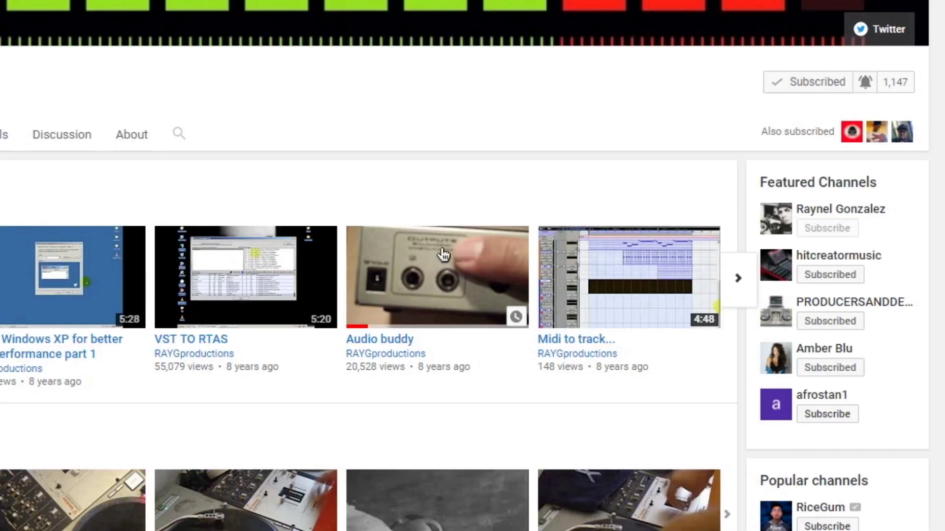